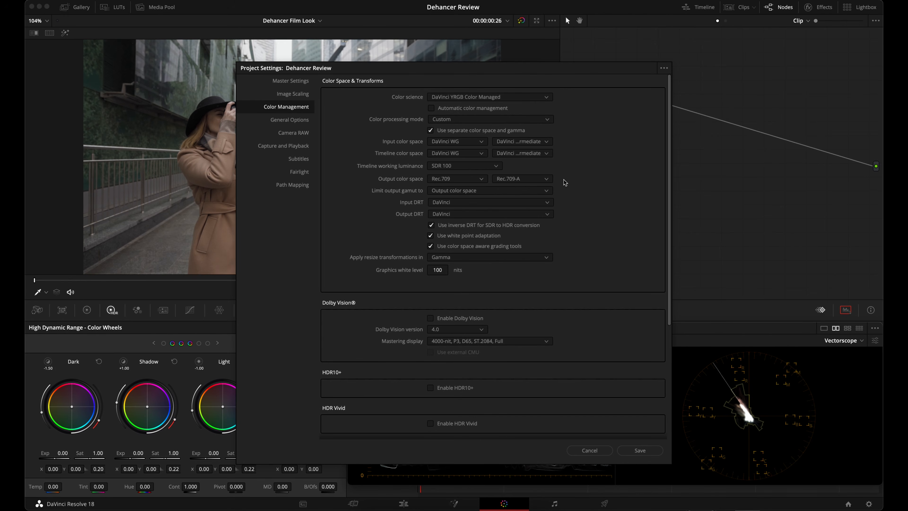
# Step: Save the project's color management settings and review the Dehancer blog article on node sequence in DaVinci Resolve
pyautogui.click(640, 450)
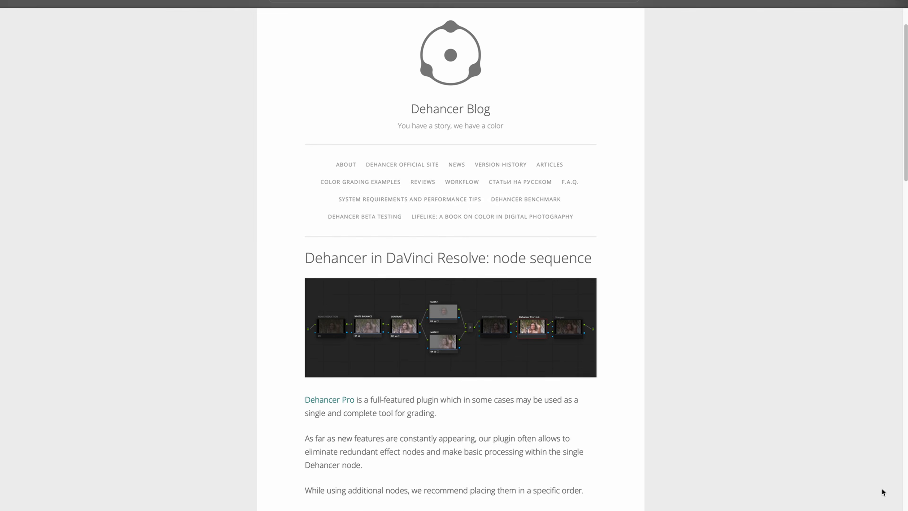
pyautogui.scroll(-2, 882, 487)
pyautogui.scroll(-5, 882, 487)
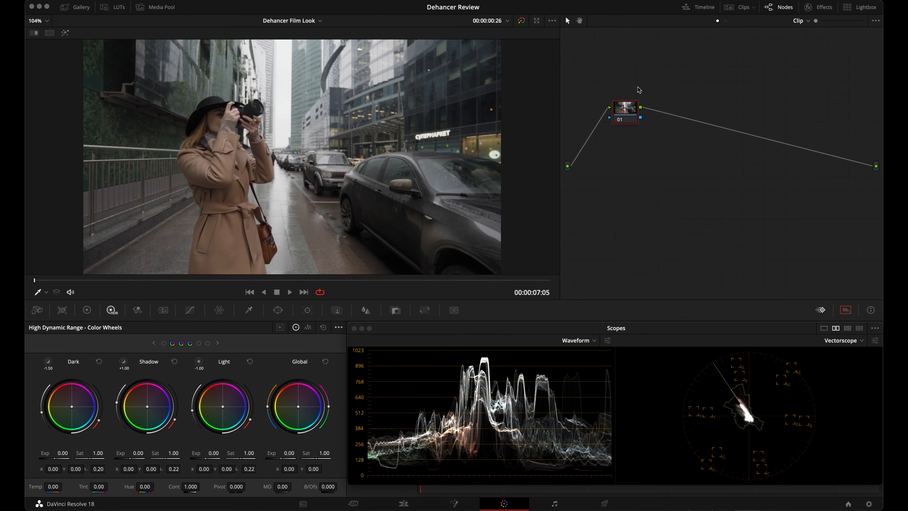
# Step: Build the node tree with a serial node after node 01, a parallel layer node with mixer, and a serial node behind the mixer
pyautogui.hotkey('alt', 's')
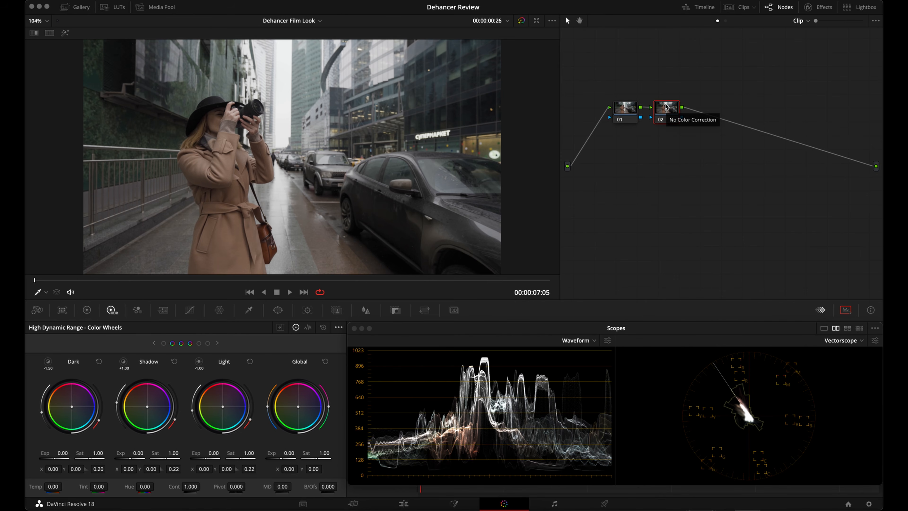
pyautogui.hotkey('alt', 'l')
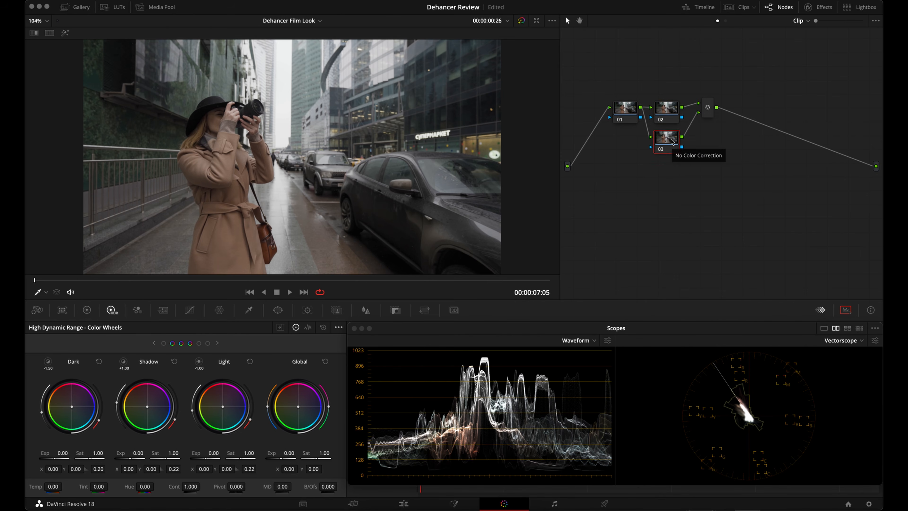
pyautogui.hotkey('alt', 's')
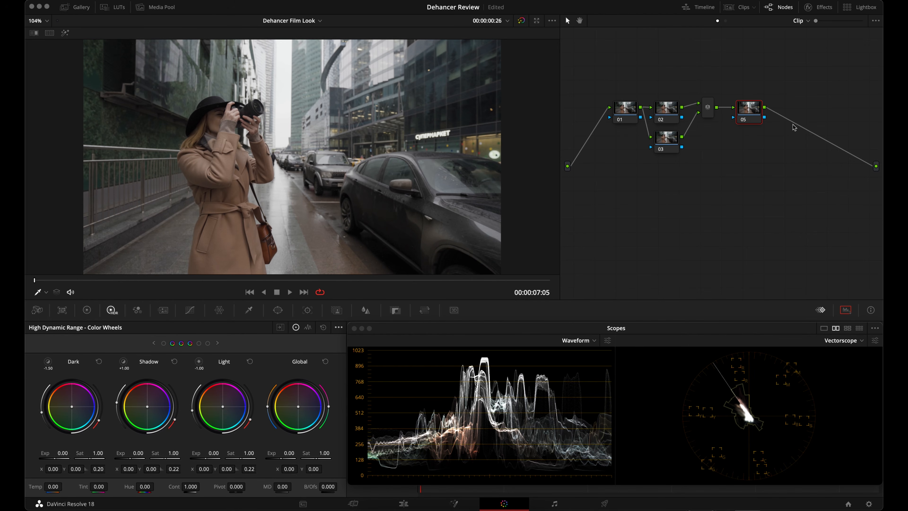
# Step: Label the nodes NR, Contrast, WB and Dehancer in order from the first node to the last
pyautogui.doubleClick(625, 108)
pyautogui.write('NR')
pyautogui.doubleClick(666, 108)
pyautogui.write('Contrast')
pyautogui.doubleClick(666, 138)
pyautogui.write('WB')
pyautogui.doubleClick(751, 106)
pyautogui.write('Dehancr')
pyautogui.press('BackSpace')
pyautogui.write('er')
pyautogui.press('Return')
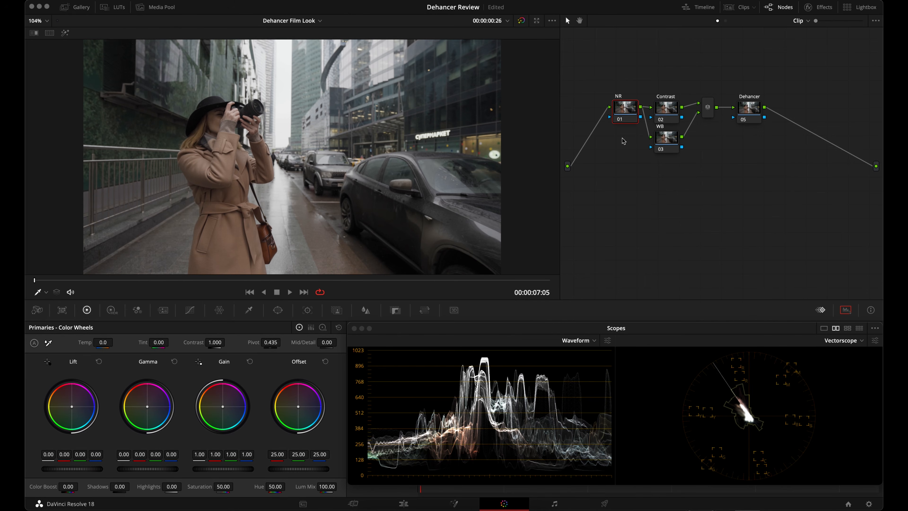
# Step: Apply temporal noise reduction on the NR node with 3 frames and luma and chroma thresholds of 7, and disable the node
pyautogui.scroll(10, 383, 197)
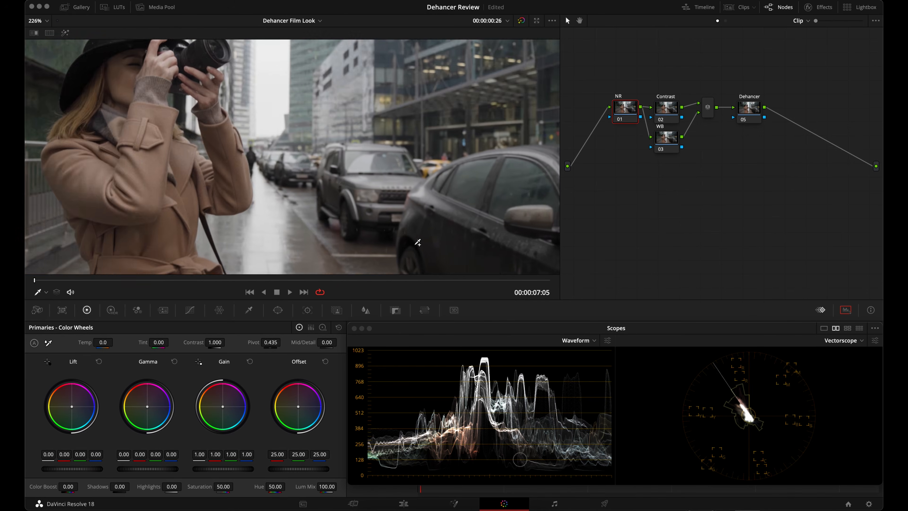
pyautogui.scroll(8, 383, 197)
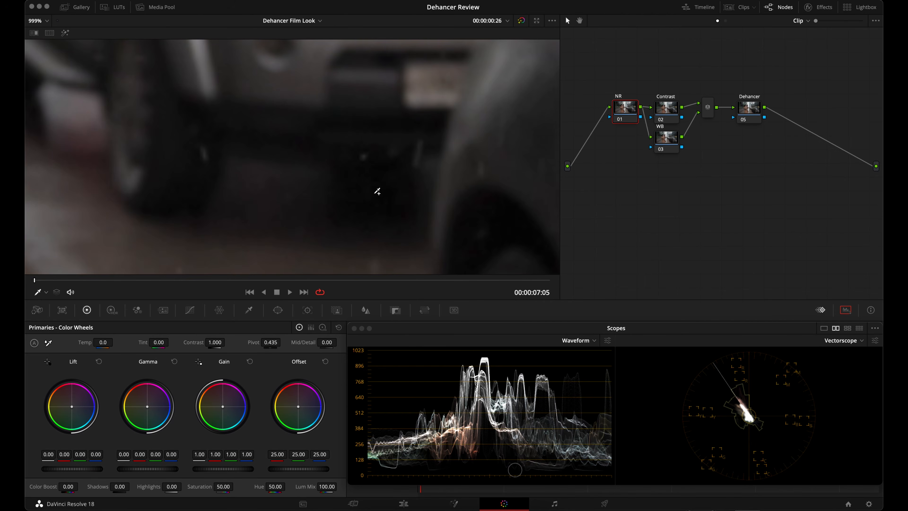
pyautogui.press('space')
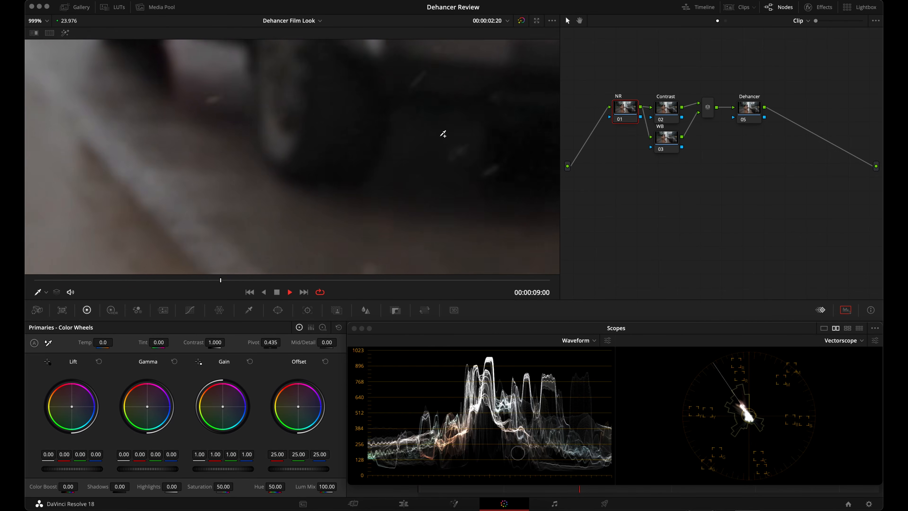
pyautogui.press('space')
pyautogui.moveTo(382, 199); pyautogui.dragTo(310, 247)
pyautogui.scroll(-2, 310, 247)
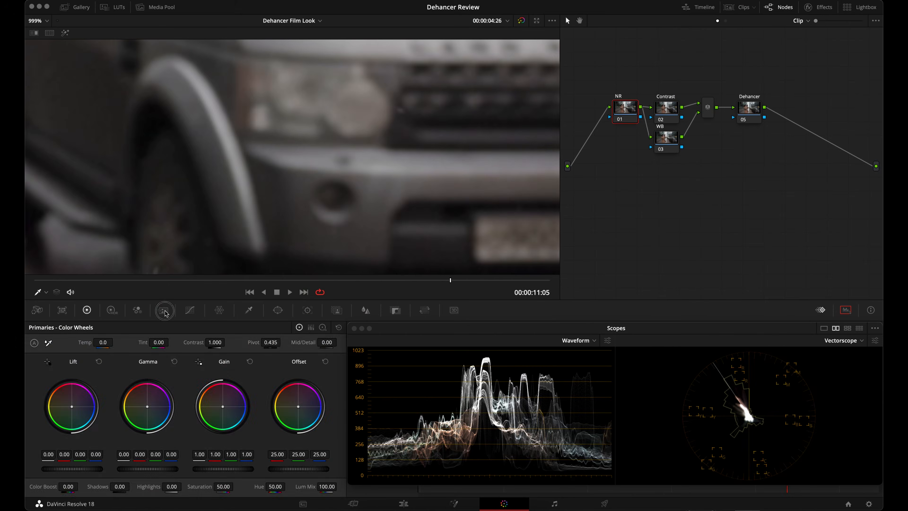
pyautogui.click(164, 310)
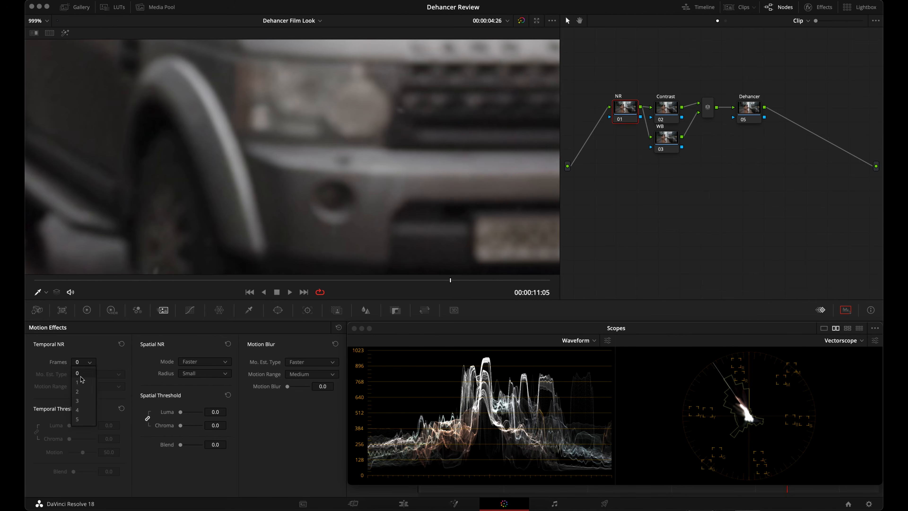
pyautogui.click(109, 437)
pyautogui.write('7')
pyautogui.press('Return')
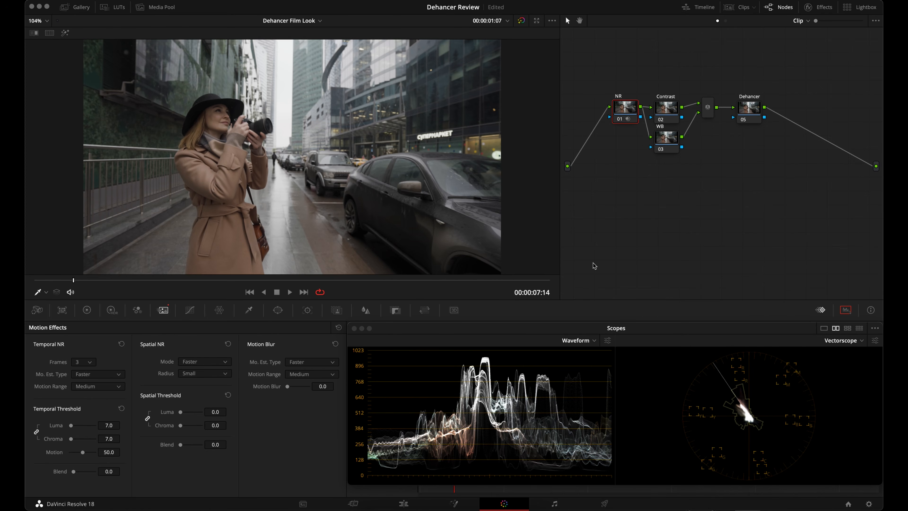
pyautogui.press('super+d')
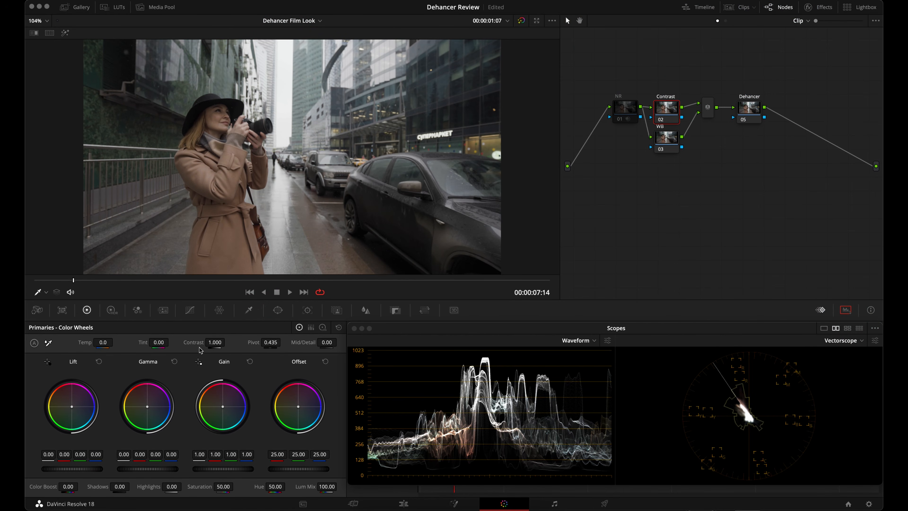
# Step: On the Contrast node, set the HDR wheels' color space to Rec.709, choose their gamma, and slightly raise the global exposure
pyautogui.click(112, 309)
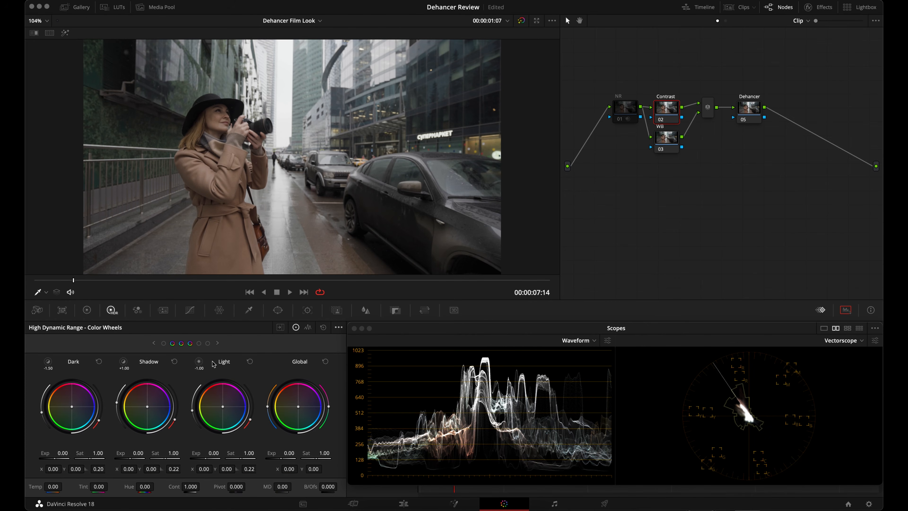
pyautogui.click(338, 328)
pyautogui.moveTo(397, 402)
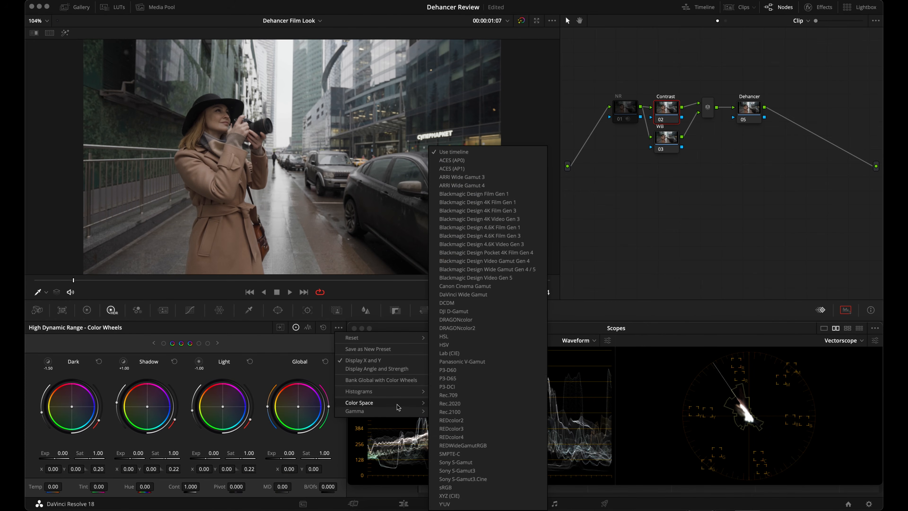
pyautogui.click(464, 395)
pyautogui.click(338, 328)
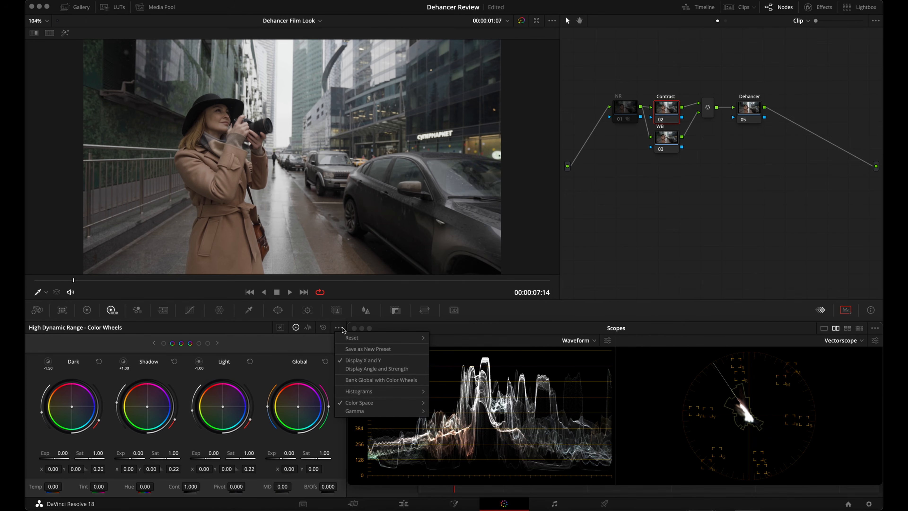
pyautogui.moveTo(395, 411)
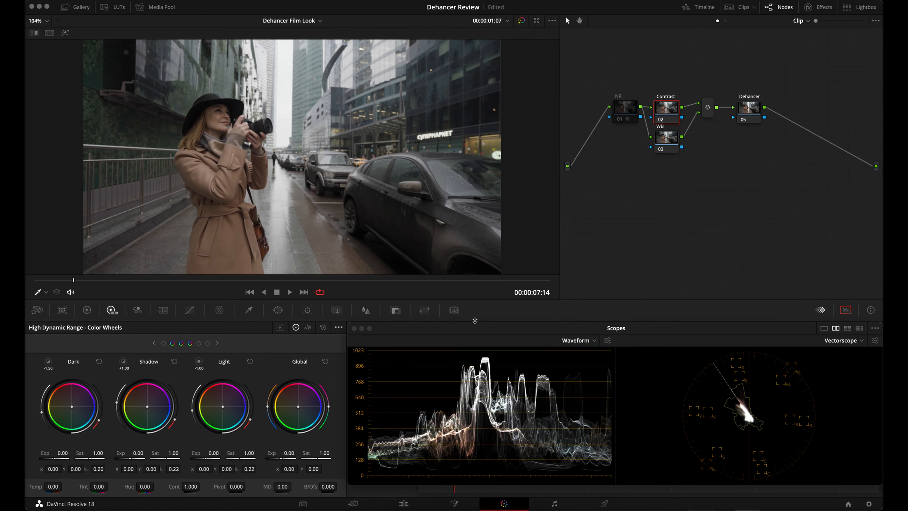
pyautogui.click(473, 320)
pyautogui.moveTo(277, 454); pyautogui.dragTo(282, 453)
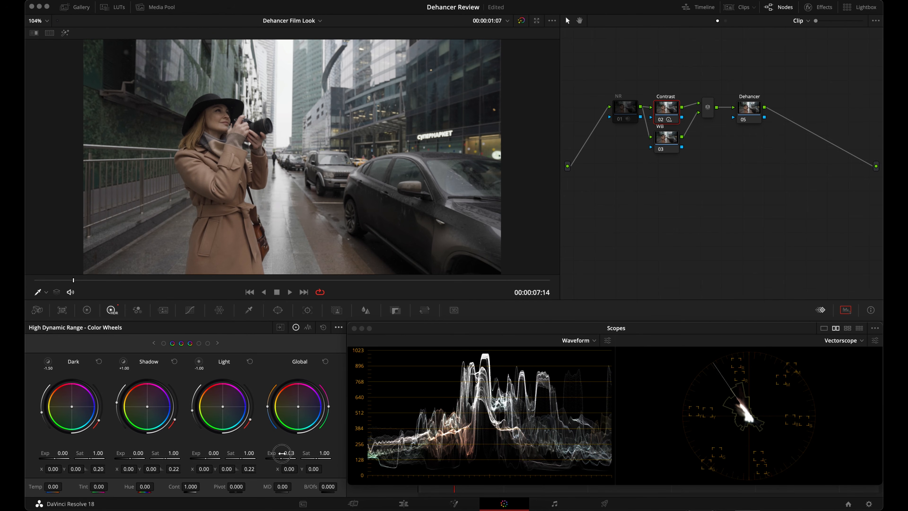
# Step: Relabel the WB node as Sat and raise its global HDR saturation to 1.54
pyautogui.click(670, 144)
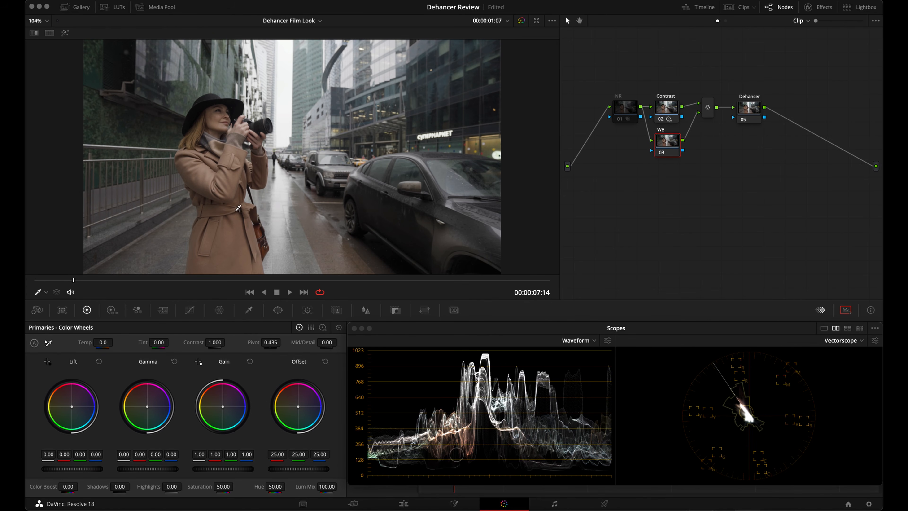
pyautogui.press('super+s')
pyautogui.write('Sat')
pyautogui.click(112, 310)
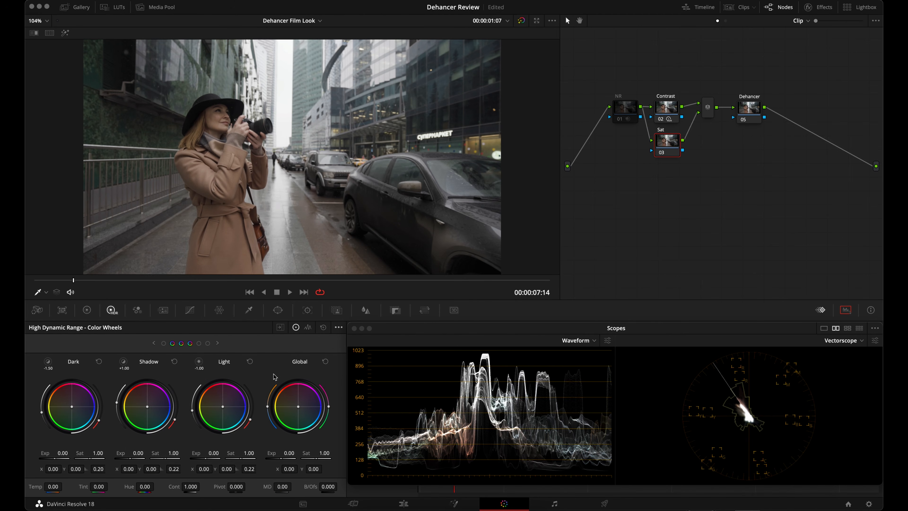
pyautogui.moveTo(307, 453); pyautogui.dragTo(583, 433)
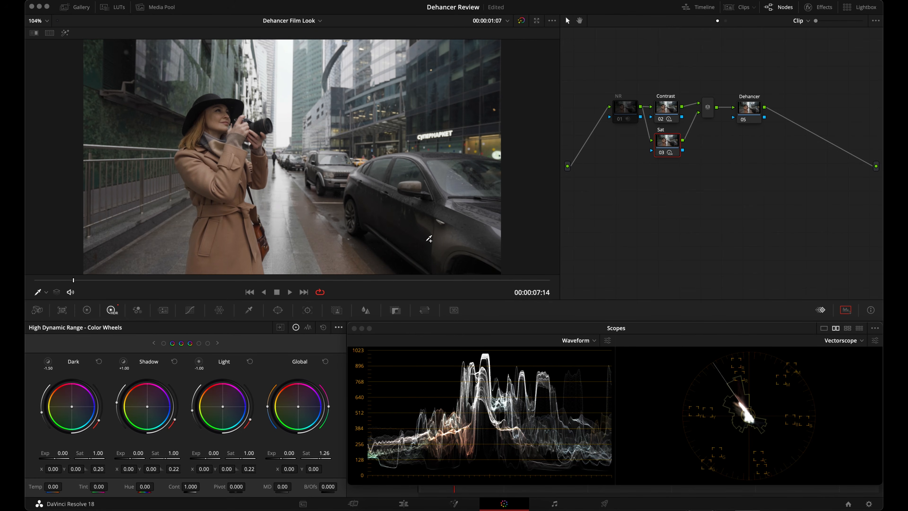
pyautogui.moveTo(308, 453); pyautogui.dragTo(605, 439)
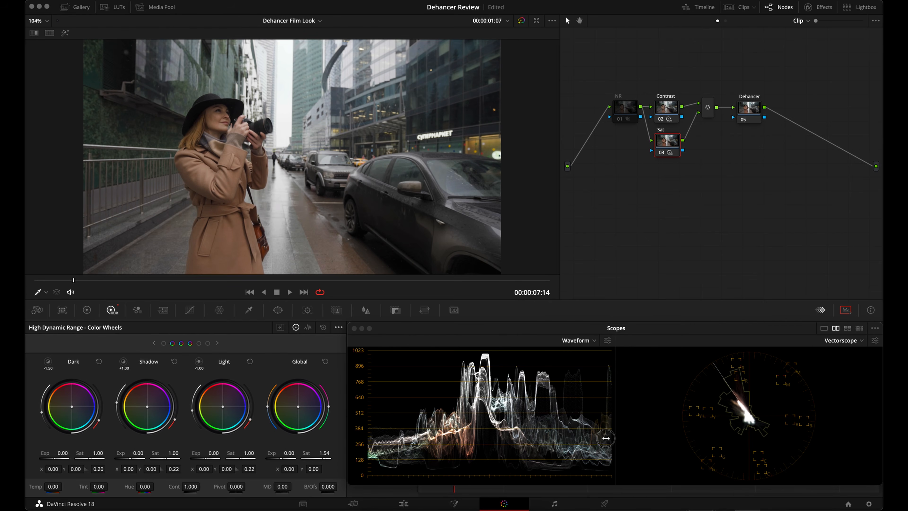
# Step: Apply the Dehancer Pro 6.2.0 film emulation effect to the Dehancer node
pyautogui.click(753, 109)
pyautogui.click(820, 8)
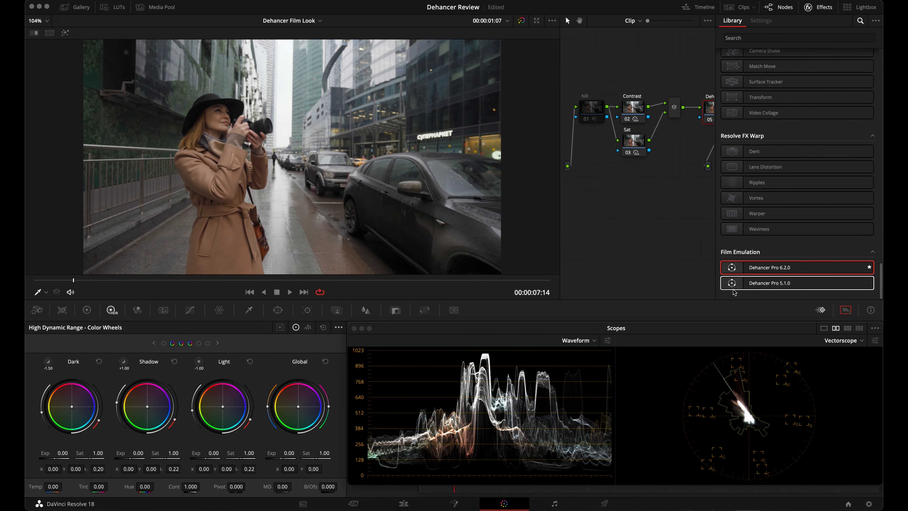
pyautogui.moveTo(768, 267); pyautogui.dragTo(652, 125)
pyautogui.moveTo(653, 124); pyautogui.dragTo(653, 125)
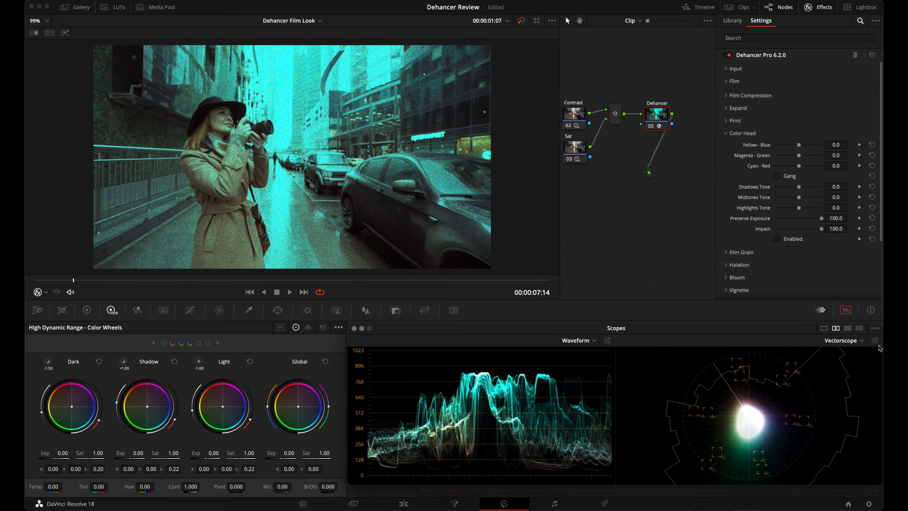
# Step: Turn off the 2x zoom display in the vectorscope settings
pyautogui.click(875, 341)
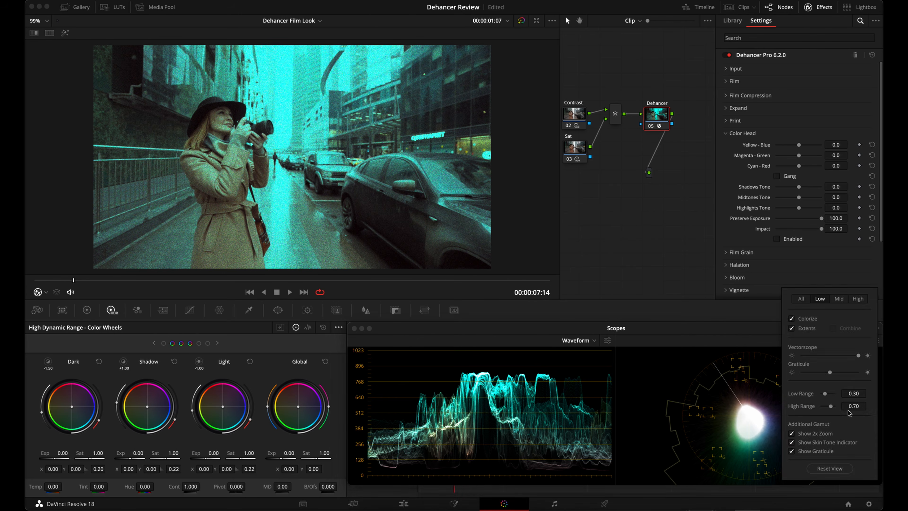
pyautogui.click(824, 432)
pyautogui.click(735, 391)
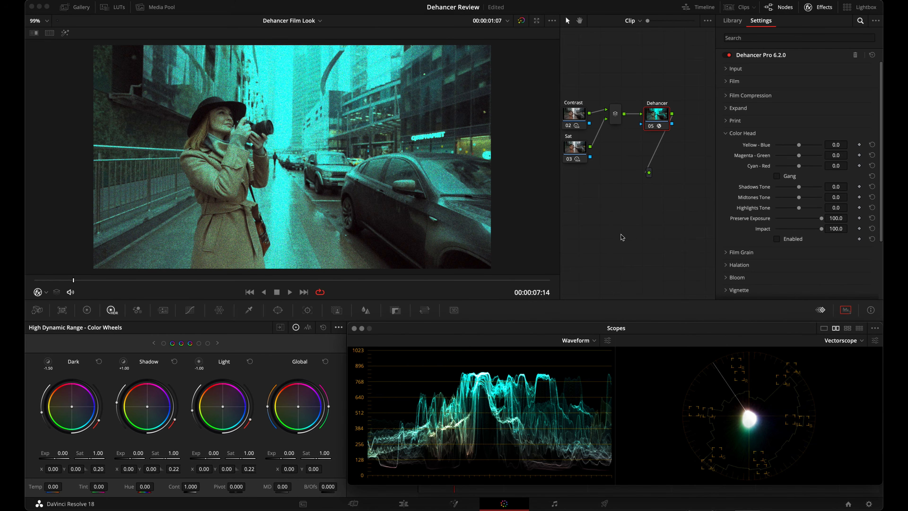
# Step: Enable Clipping Indication in the Dehancer effect's Monitor settings
pyautogui.moveTo(635, 216); pyautogui.dragTo(666, 218)
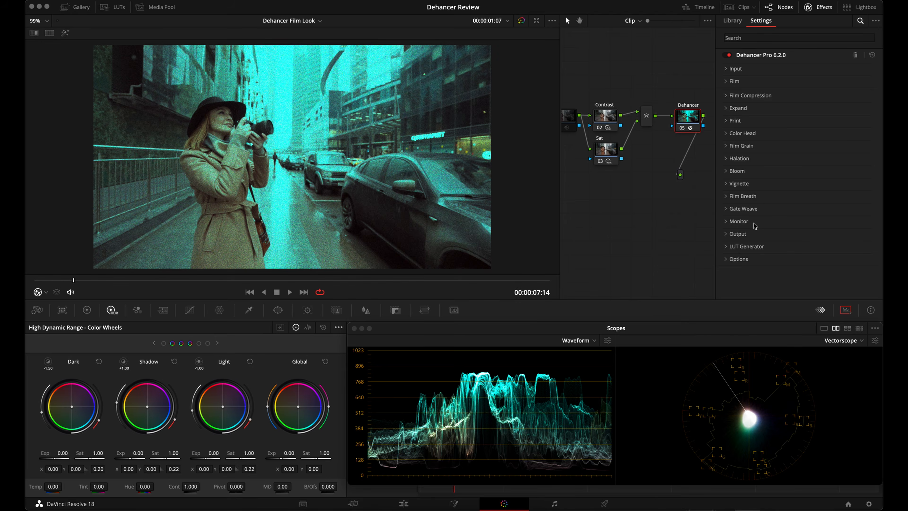
pyautogui.click(744, 217)
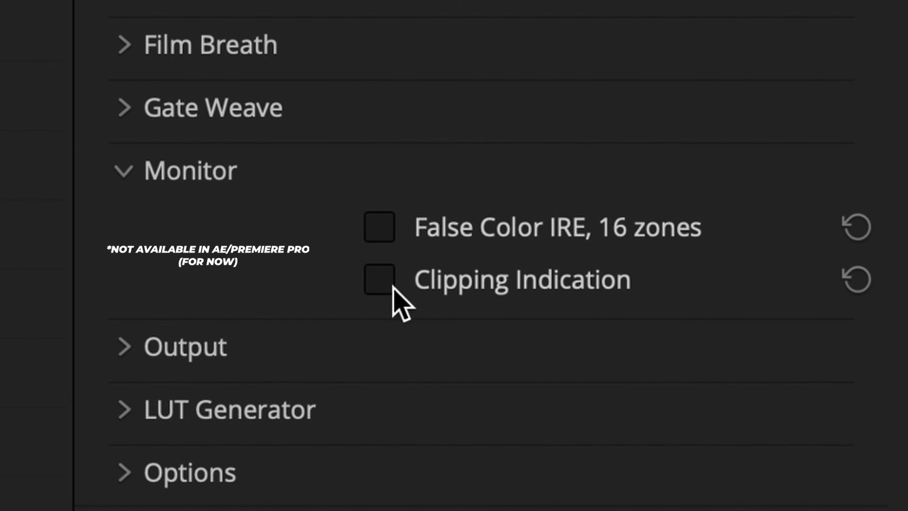
pyautogui.click(393, 285)
# Step: Try shifting the black point in the Dehancer effect's Expand settings
pyautogui.click(753, 109)
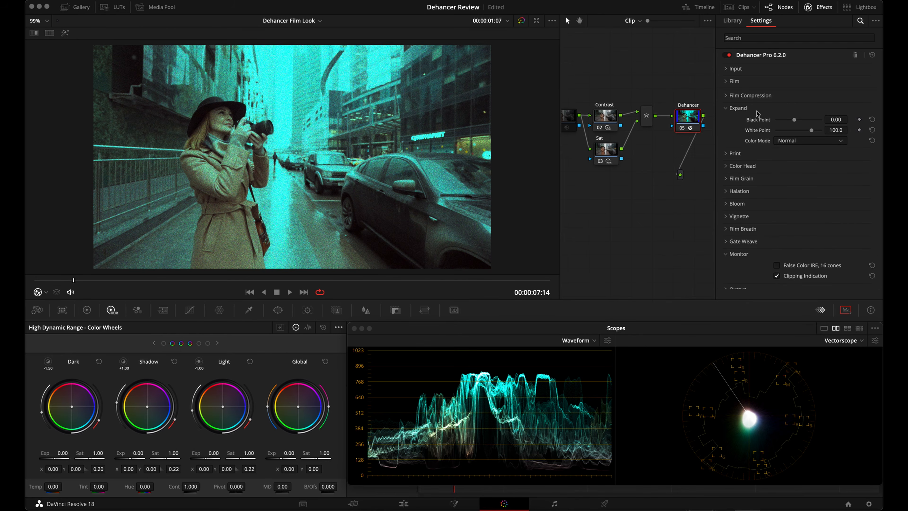
pyautogui.moveTo(794, 122)
pyautogui.mouseDown()
pyautogui.moveTo(809, 118)
pyautogui.moveTo(793, 119)
pyautogui.moveTo(802, 131)
pyautogui.moveTo(792, 132)
pyautogui.moveTo(802, 131)
pyautogui.mouseUp()
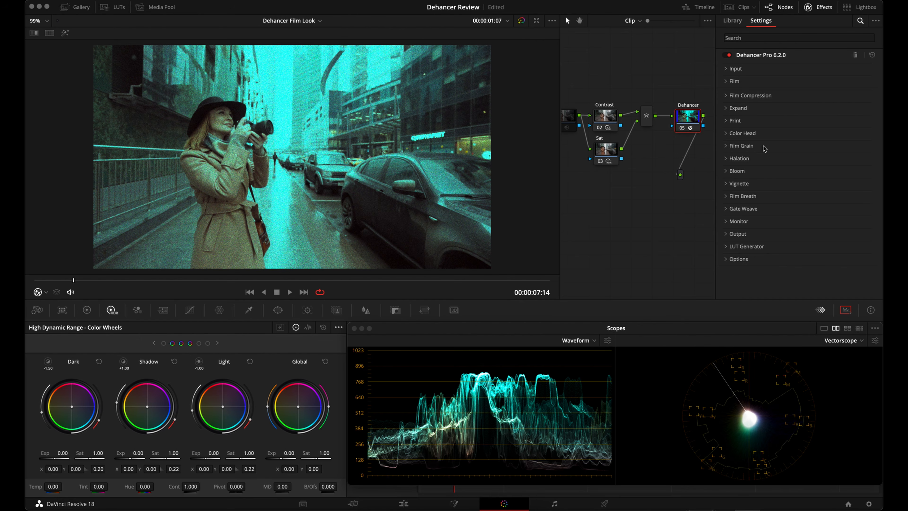
# Step: Disable the Film Grain component of the Dehancer effect
pyautogui.click(764, 147)
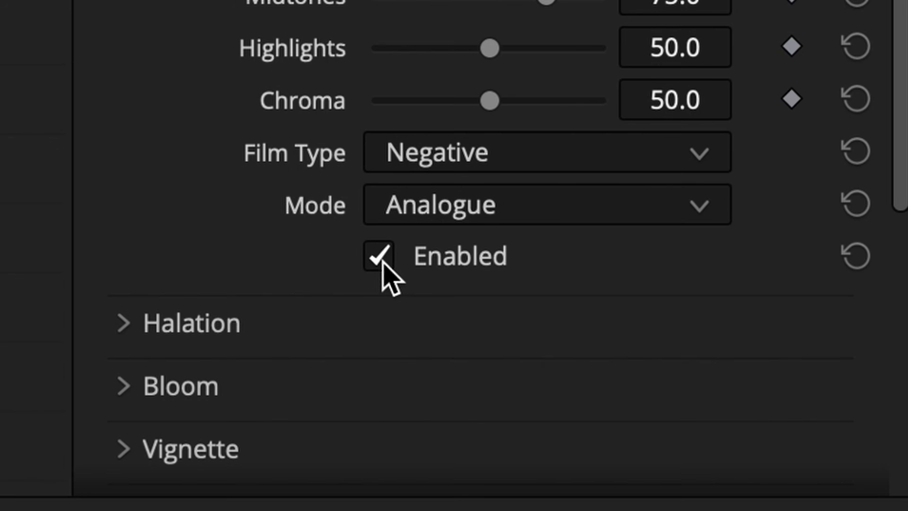
pyautogui.click(777, 253)
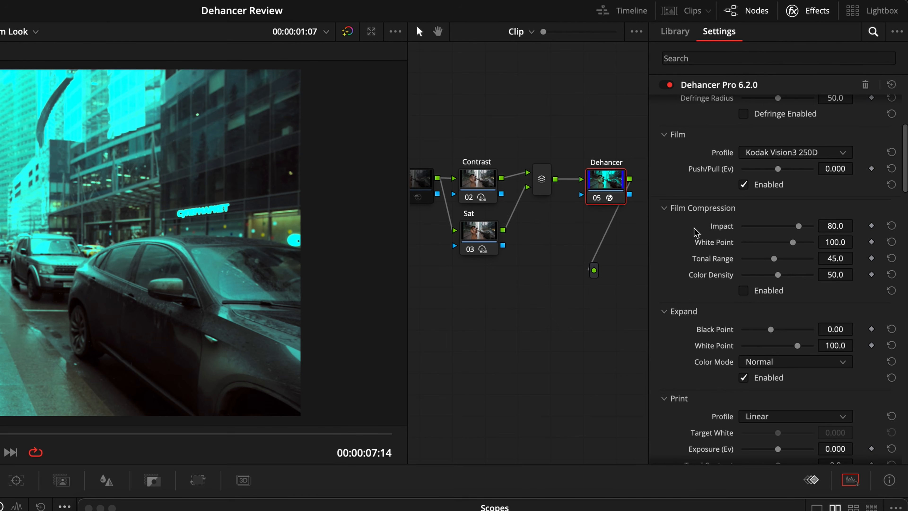
# Step: Look through the expanded Dehancer settings from Film Compression down to Bloom and Vignette
pyautogui.scroll(-3, 697, 239)
pyautogui.scroll(-7, 719, 320)
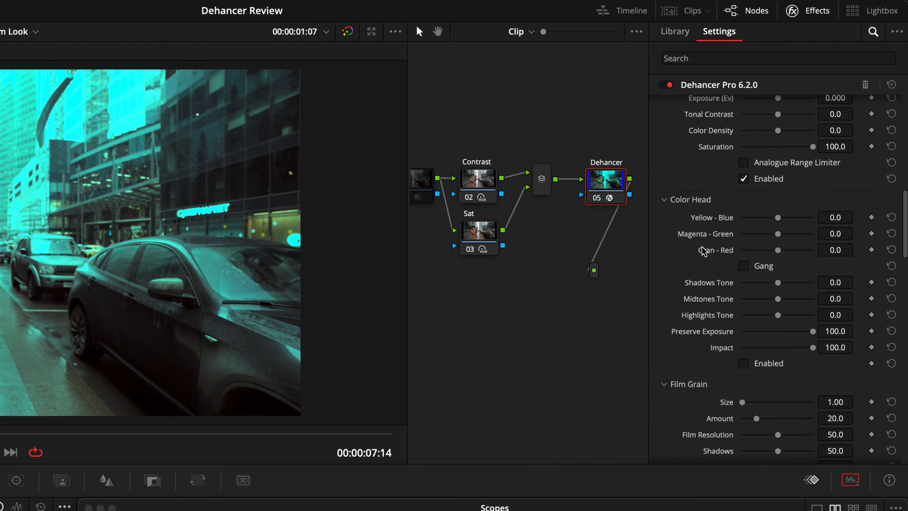
pyautogui.scroll(-15, 702, 256)
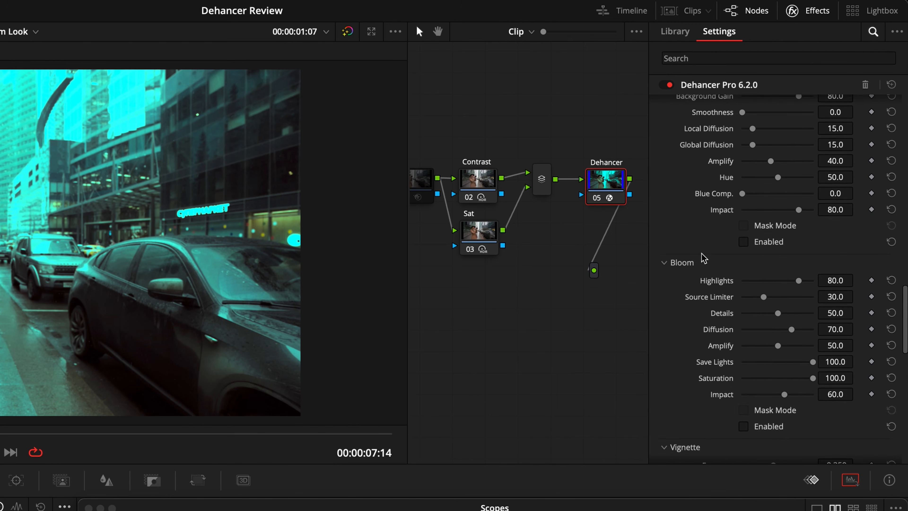
pyautogui.scroll(-2, 701, 286)
pyautogui.scroll(4, 692, 322)
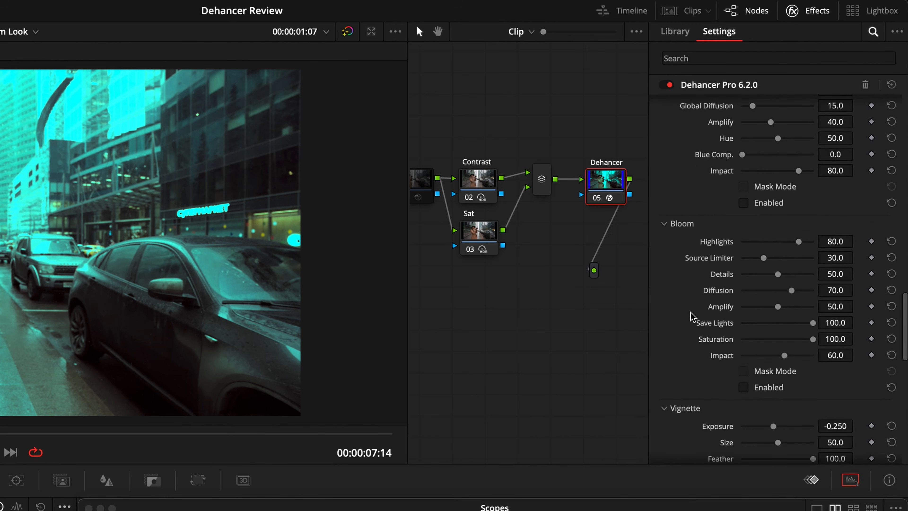
# Step: Collapse all of the Dehancer effect's setting groups and look briefly into Bloom, Film Grain and Print
pyautogui.scroll(20, 705, 238)
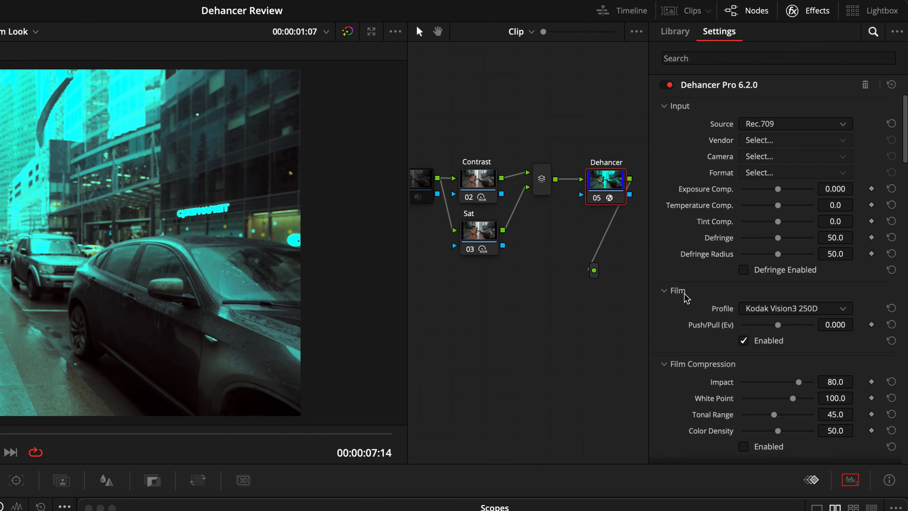
pyautogui.keyDown('alt'); pyautogui.click(686, 297); pyautogui.keyUp('alt')
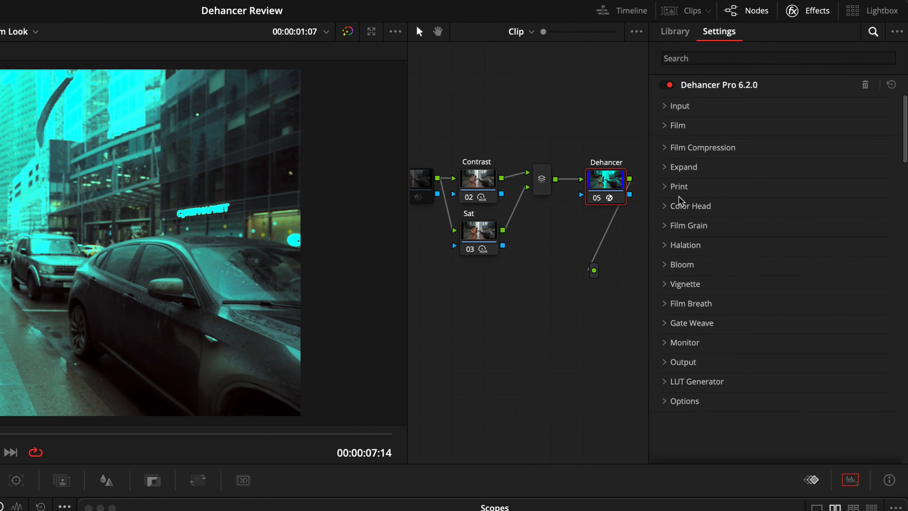
pyautogui.click(693, 267)
pyautogui.click(694, 266)
pyautogui.click(690, 226)
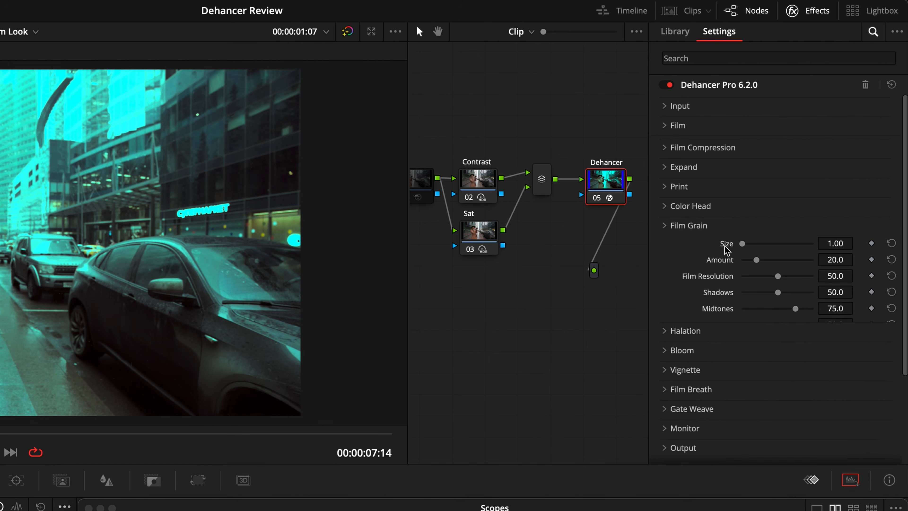
pyautogui.click(688, 226)
pyautogui.click(691, 190)
pyautogui.click(694, 189)
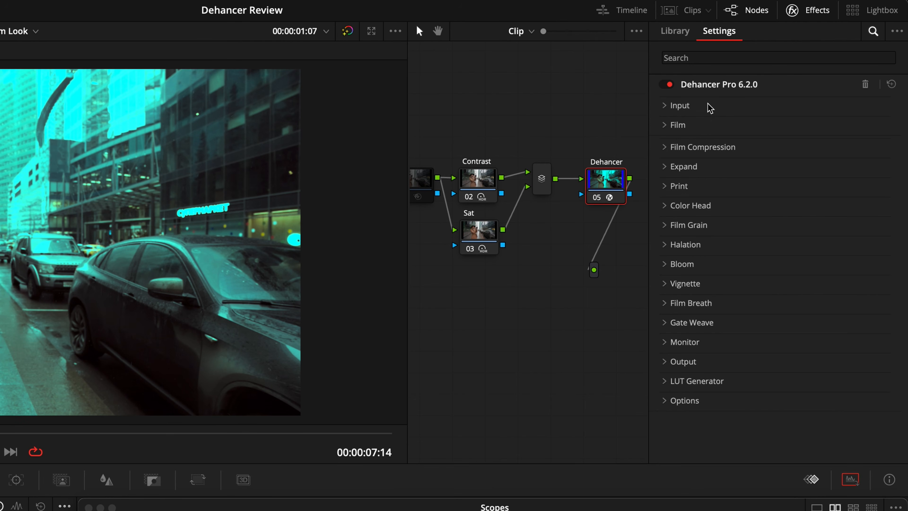
# Step: Set the Dehancer effect's Input source to DVR WG/Rec709
pyautogui.click(710, 107)
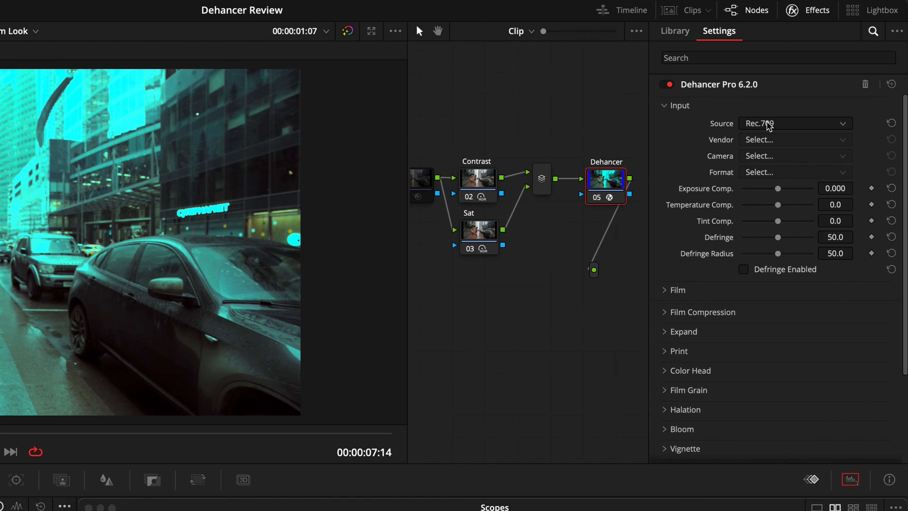
pyautogui.click(768, 122)
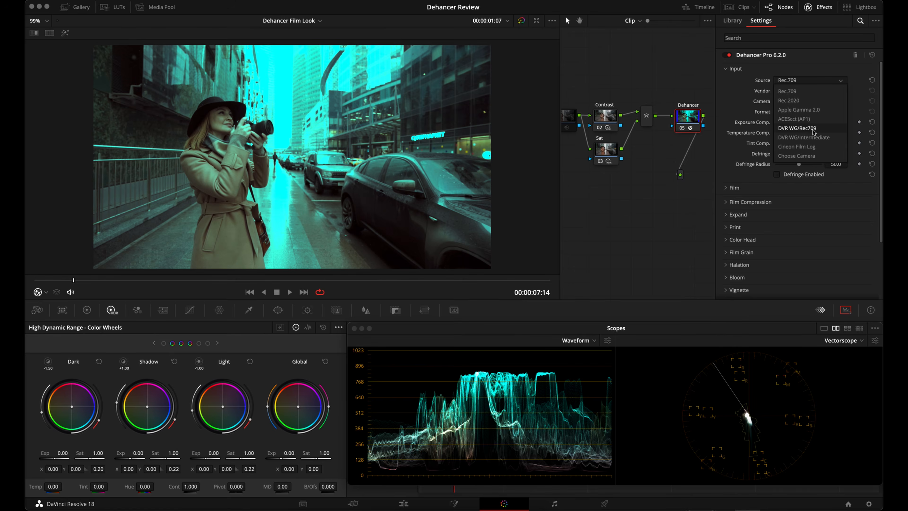
pyautogui.click(814, 129)
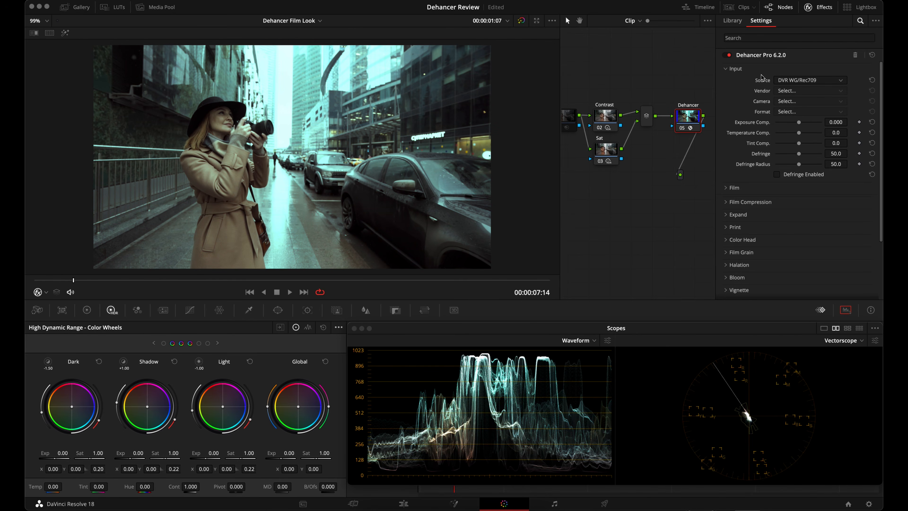
pyautogui.click(740, 69)
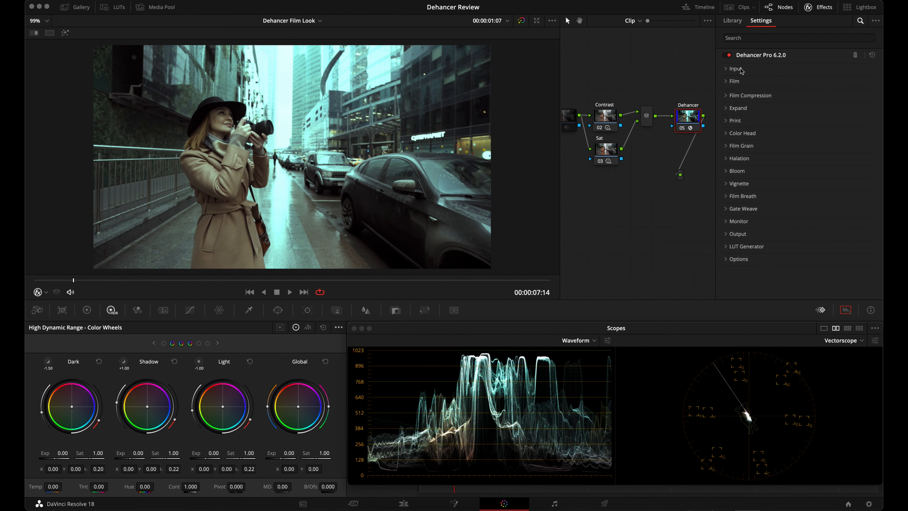
# Step: Browse the available film stocks and set the Dehancer Film profile to Kodak Vision3 50D
pyautogui.click(735, 81)
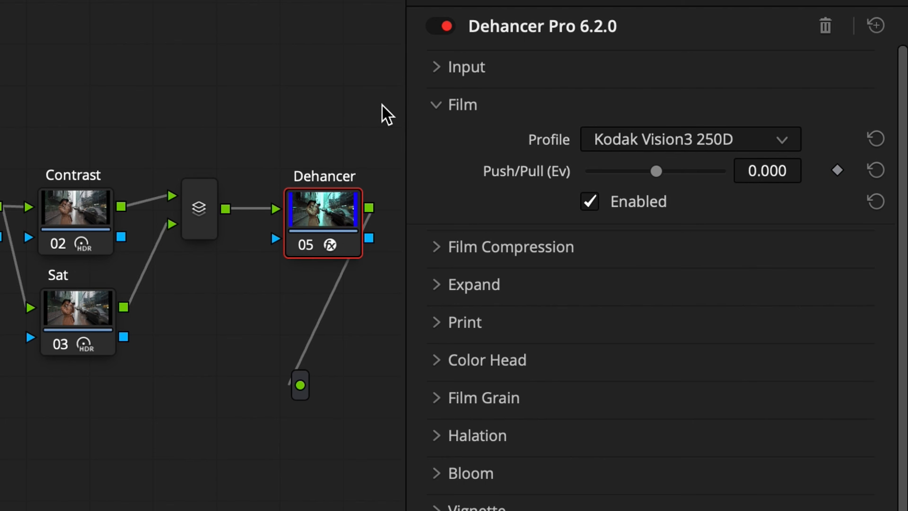
pyautogui.click(744, 143)
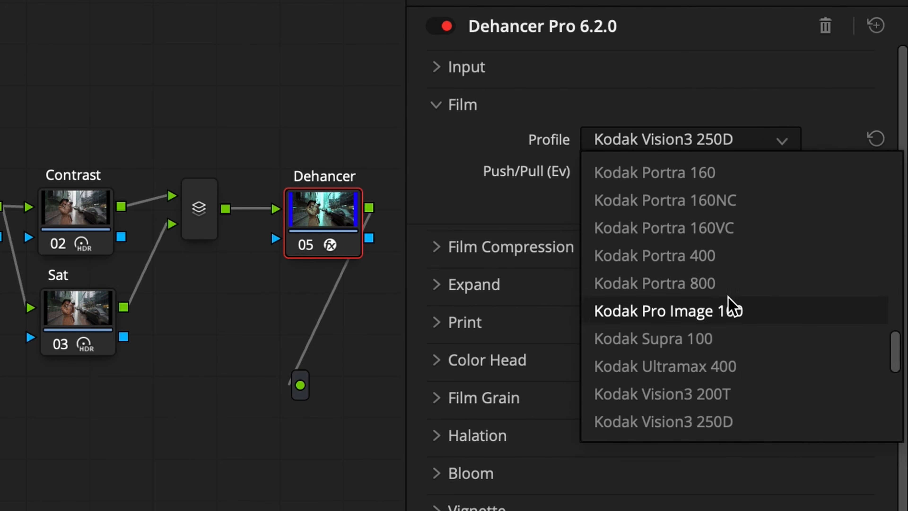
pyautogui.scroll(5, 740, 343)
pyautogui.scroll(10, 753, 374)
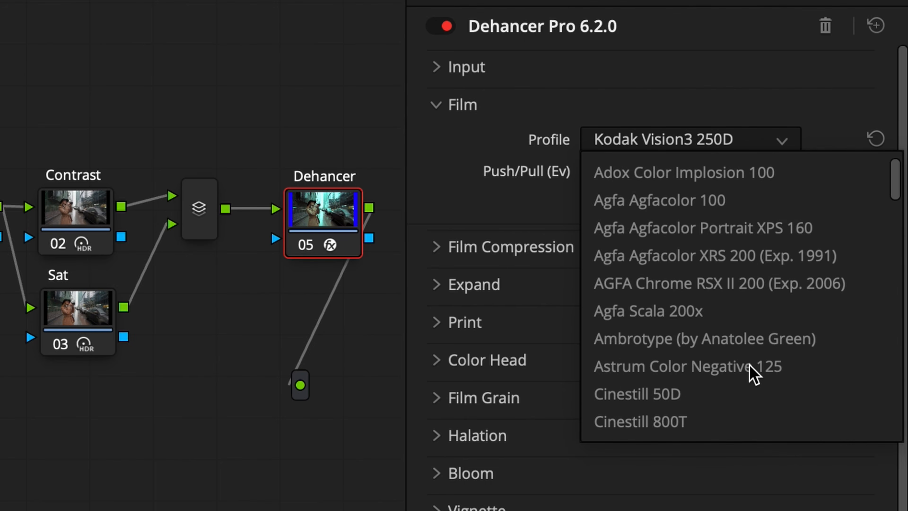
pyautogui.scroll(-3, 751, 372)
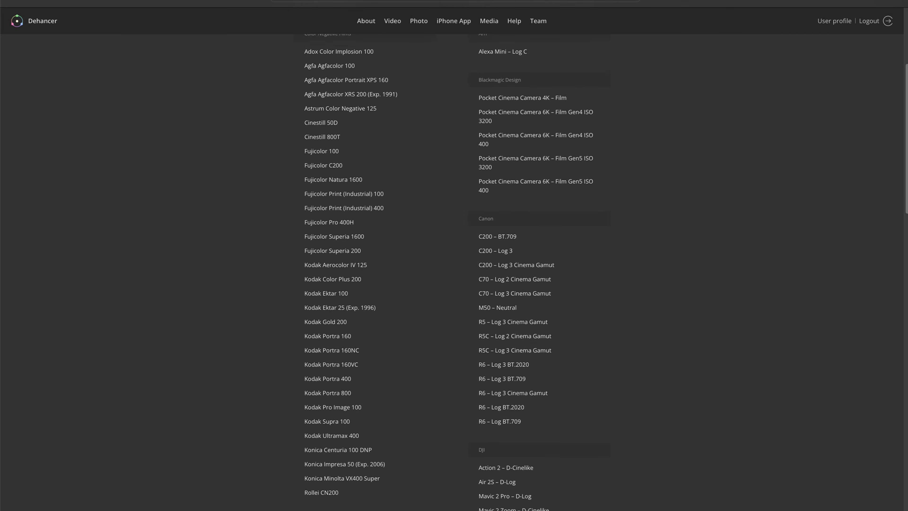
pyautogui.scroll(-2, 448, 272)
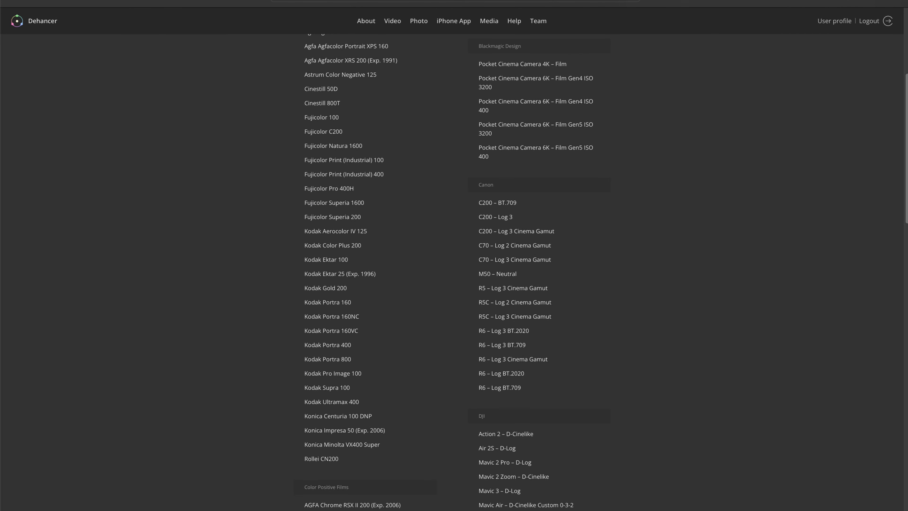
pyautogui.scroll(-3, 448, 272)
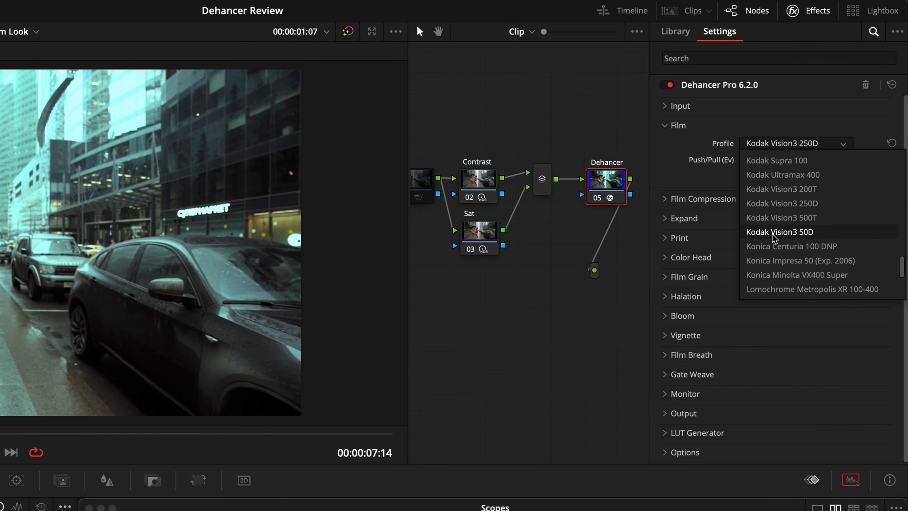
pyautogui.click(809, 236)
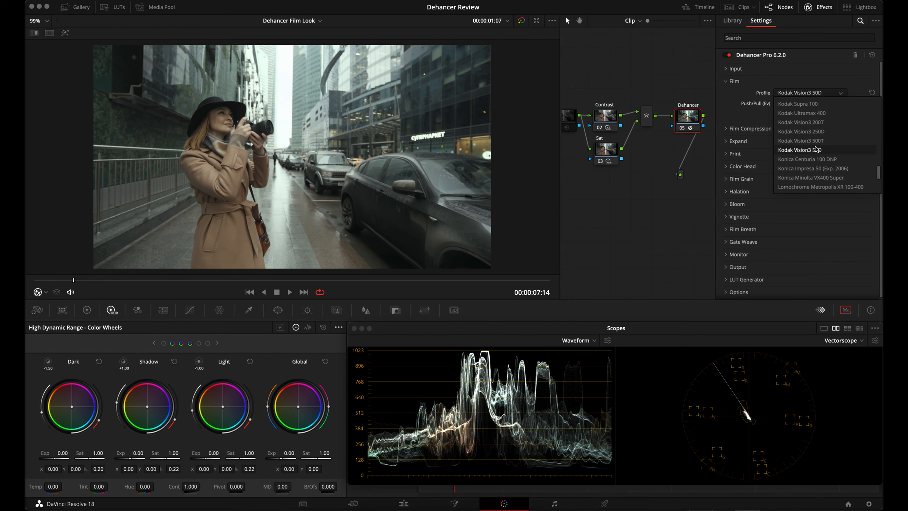
pyautogui.click(826, 151)
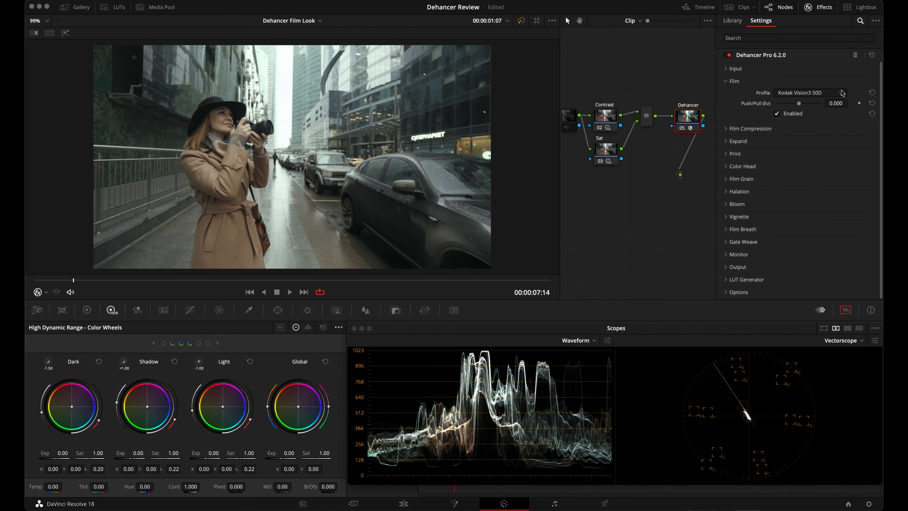
pyautogui.click(735, 82)
# Step: Enable Film Compression in the Dehancer effect and adjust its Impact
pyautogui.click(749, 94)
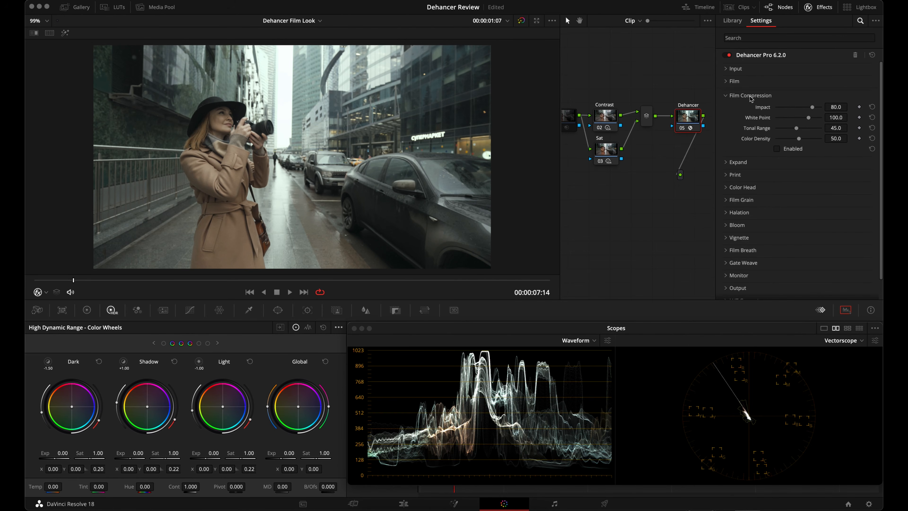
pyautogui.click(792, 150)
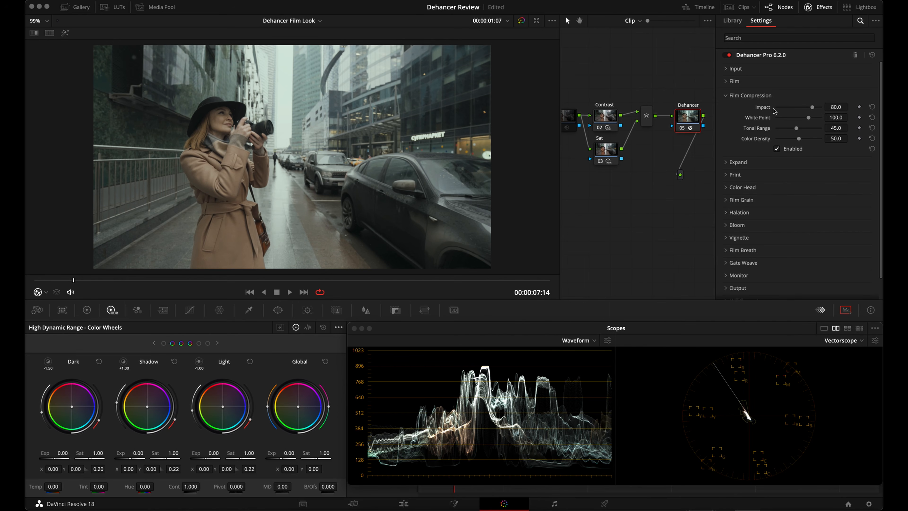
pyautogui.moveTo(813, 107); pyautogui.dragTo(793, 102)
pyautogui.click(776, 96)
# Step: Set the Black Point to 5.51 and the White Point to 94.0 in the Dehancer Expand settings
pyautogui.click(756, 109)
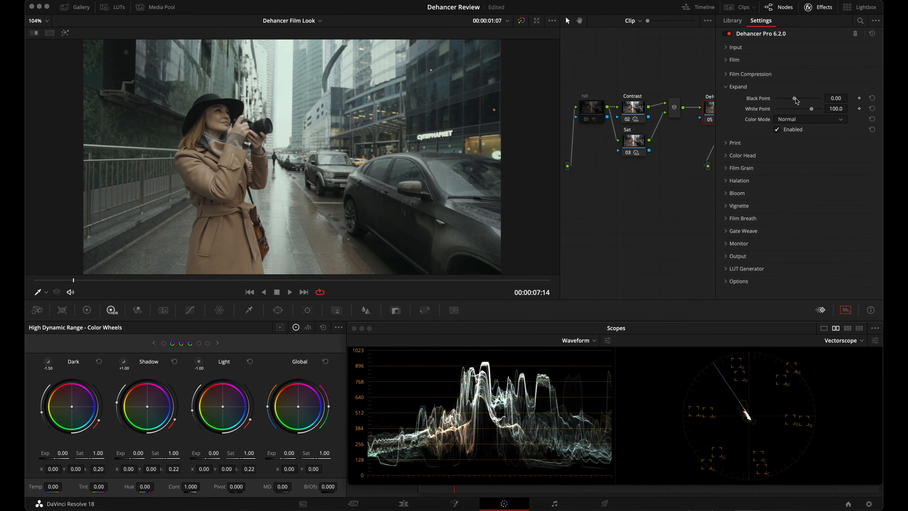
pyautogui.moveTo(796, 101); pyautogui.dragTo(825, 92)
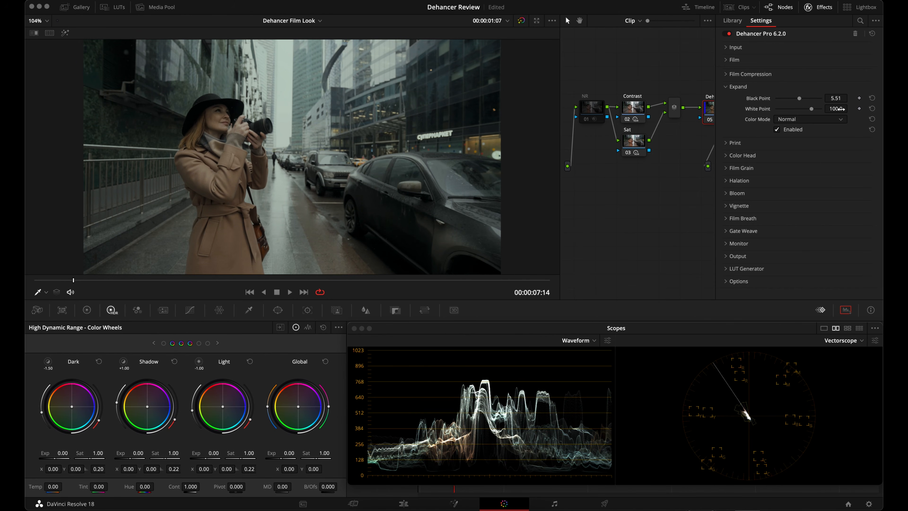
pyautogui.moveTo(840, 109); pyautogui.dragTo(818, 104)
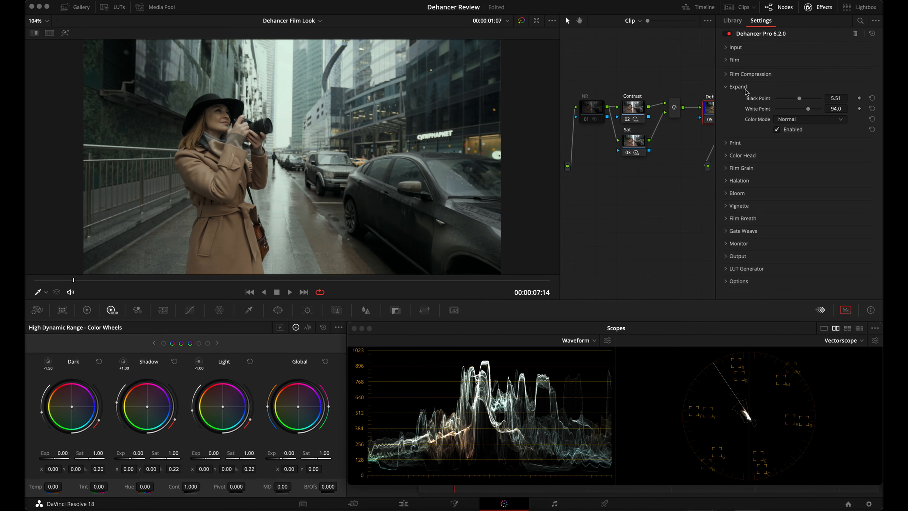
pyautogui.click(746, 90)
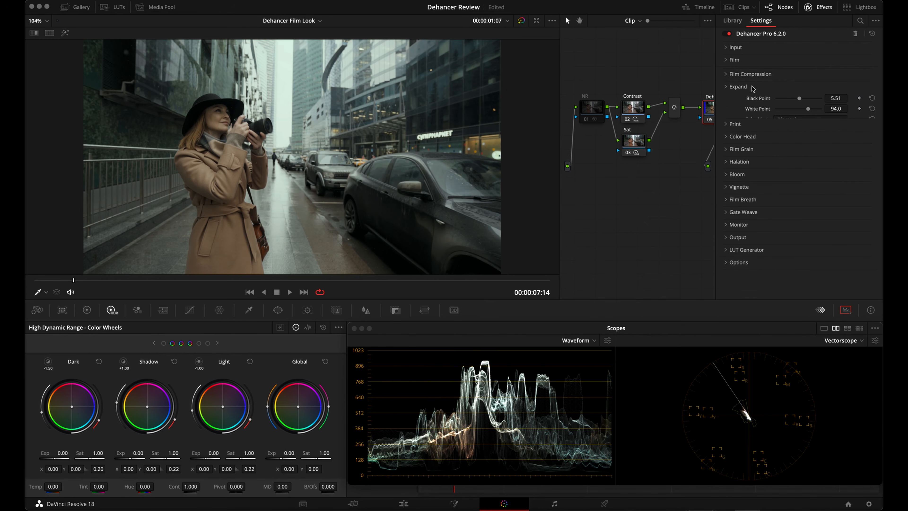
# Step: Set the Dehancer Print profile to Kodak 2383 Print Film
pyautogui.click(749, 100)
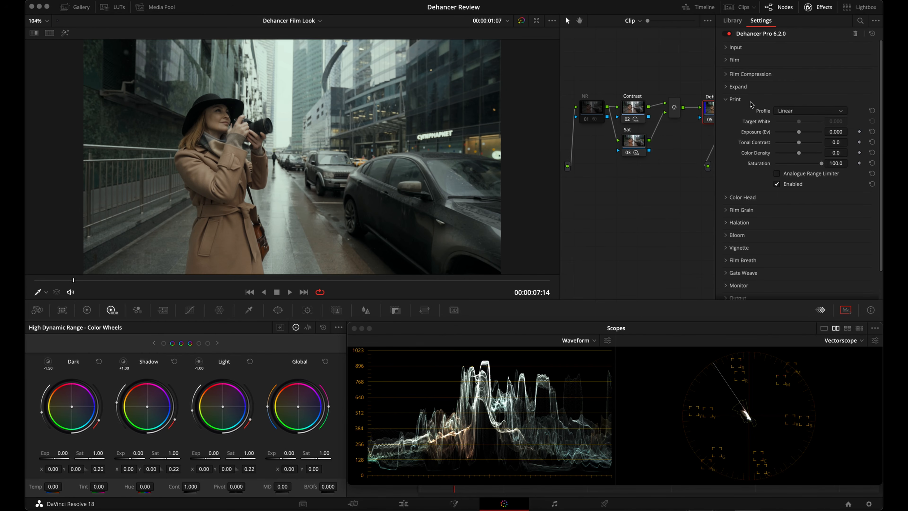
pyautogui.click(797, 111)
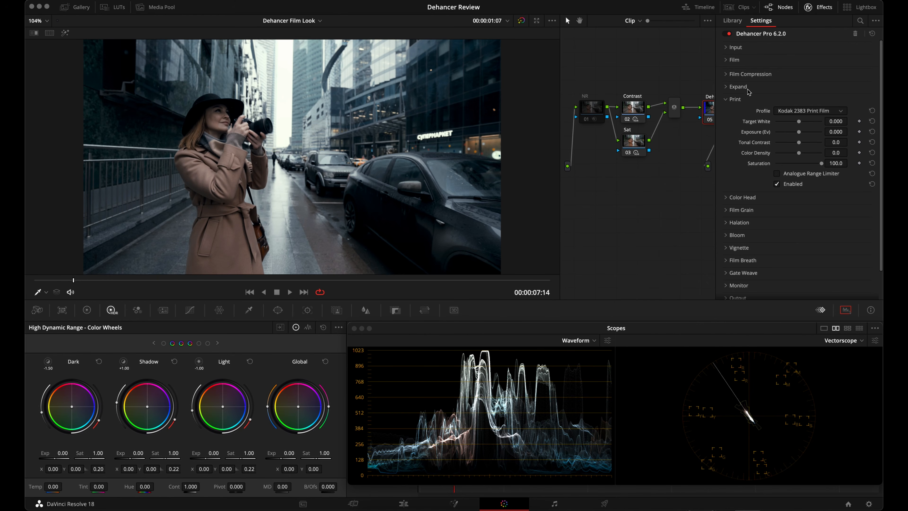
# Step: Readjust the Dehancer Expand settings to a Black Point of 4.03 and a White Point of about 99.7
pyautogui.click(738, 87)
pyautogui.moveTo(799, 99); pyautogui.dragTo(843, 109)
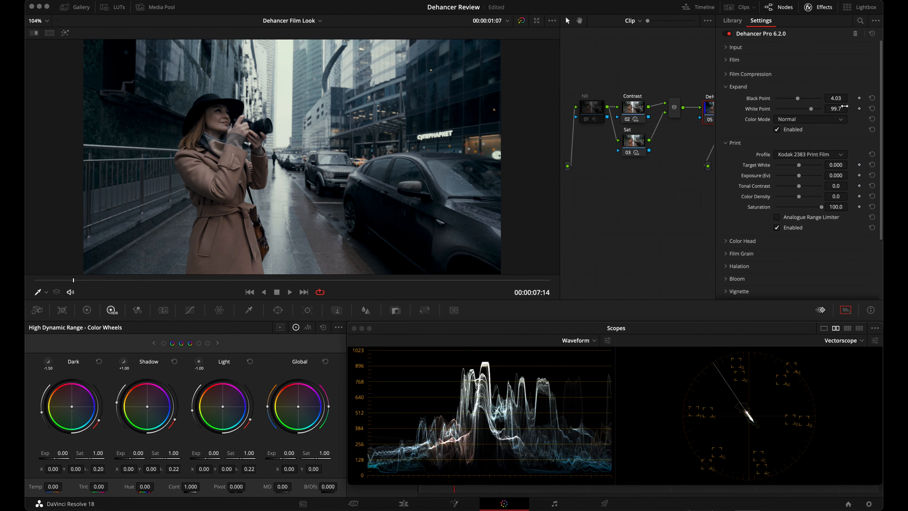
pyautogui.click(753, 87)
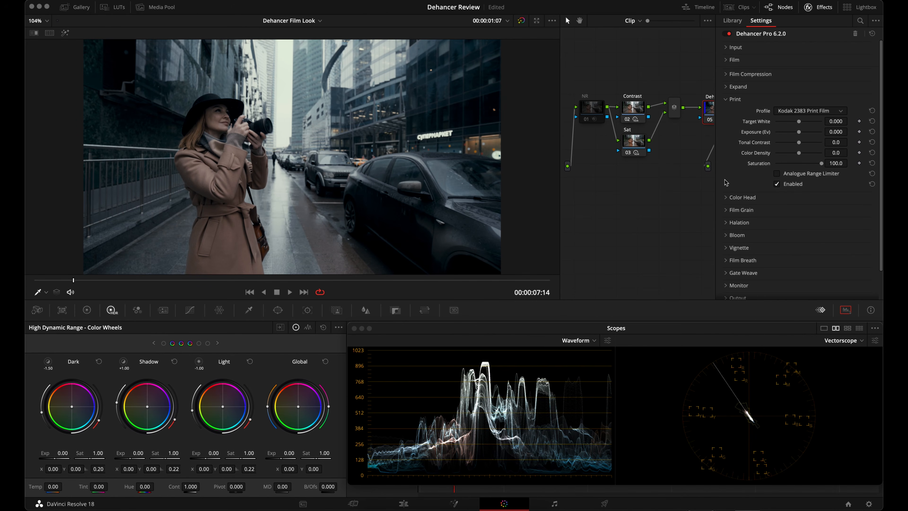
# Step: Enable the Print settings' Analogue Range Limiter and set Target White to -0.862, Exposure to 0.084 and Tonal Contrast to 5.1
pyautogui.click(778, 175)
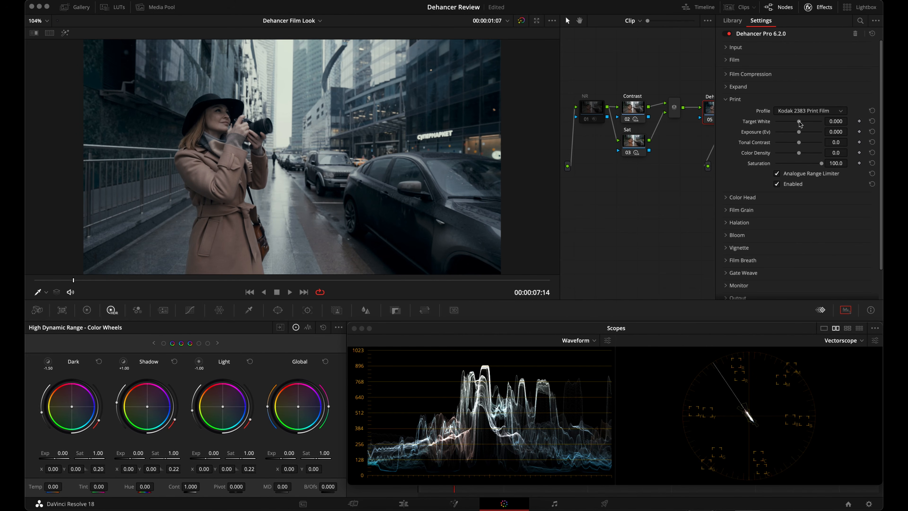
pyautogui.moveTo(799, 121); pyautogui.dragTo(789, 122)
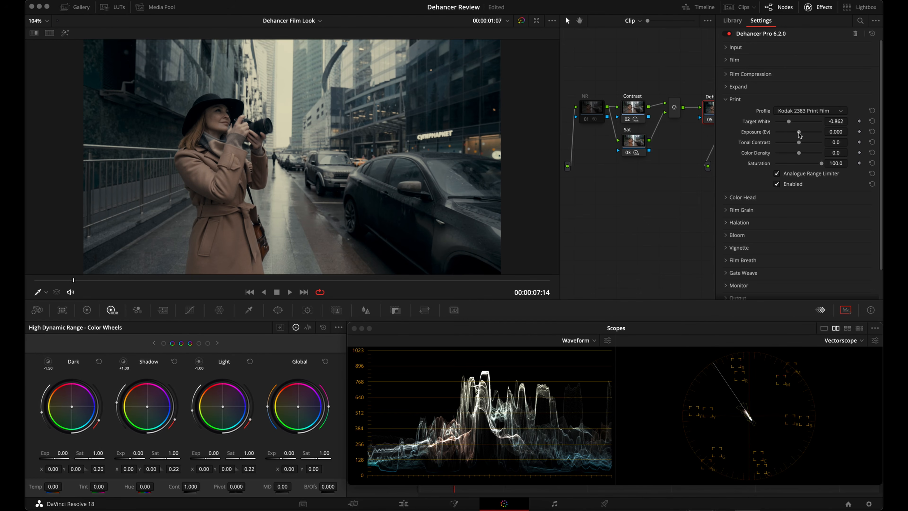
pyautogui.click(799, 132)
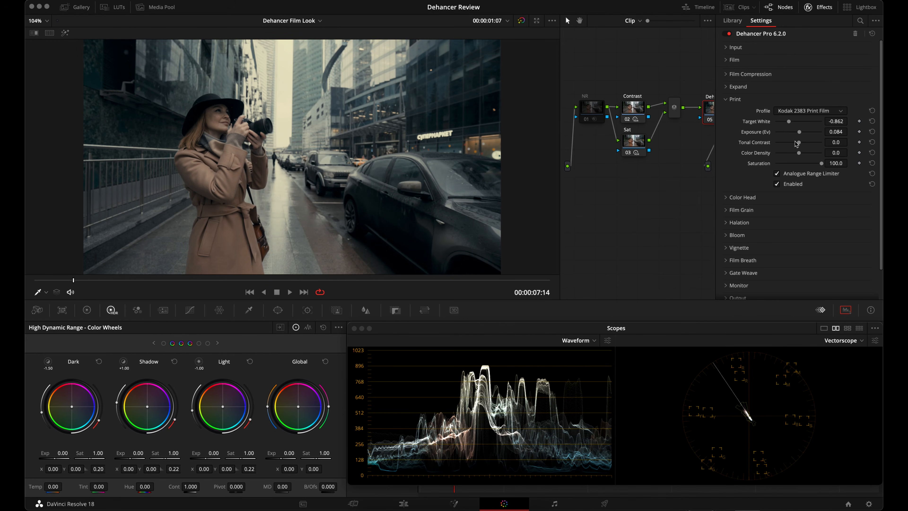
pyautogui.moveTo(799, 142); pyautogui.dragTo(801, 142)
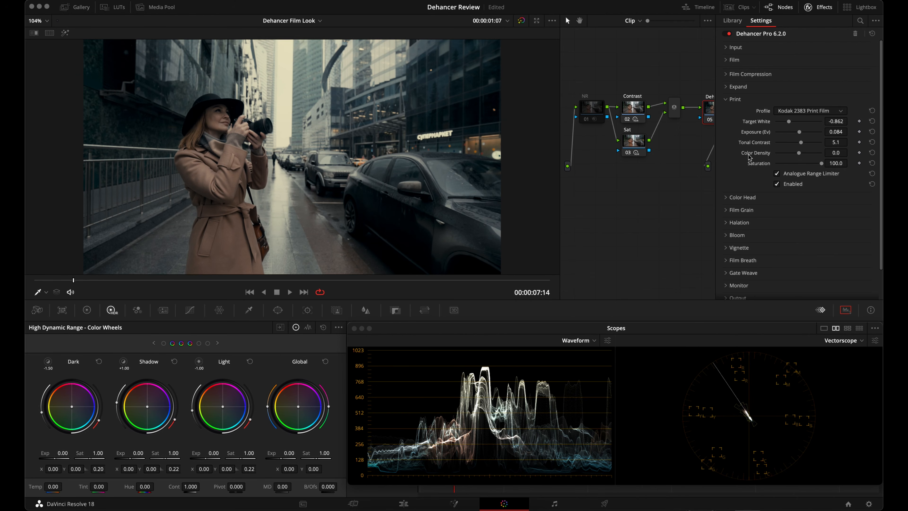
# Step: Set the Print Color Density to 100.0 while viewing the frame at 00:00:04:03, and return the playhead to 00:00:01:10
pyautogui.moveTo(74, 279); pyautogui.dragTo(373, 280)
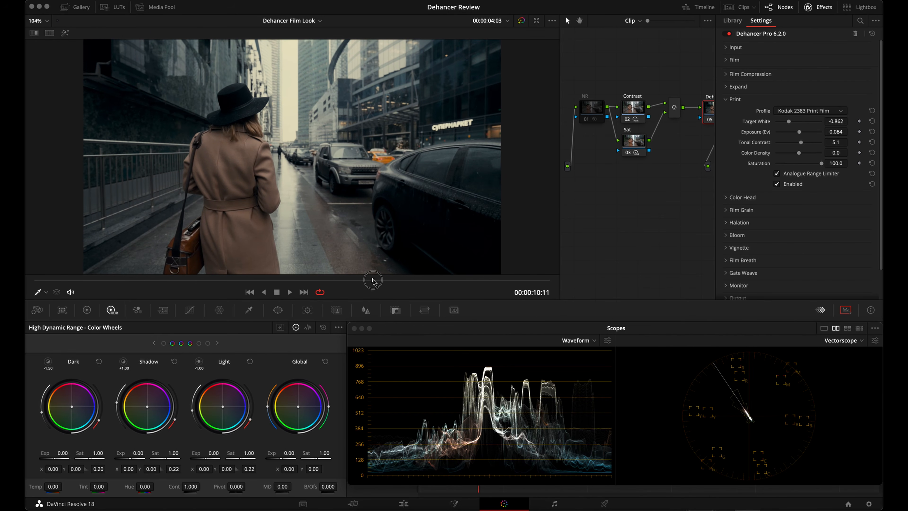
pyautogui.moveTo(799, 152); pyautogui.dragTo(839, 155)
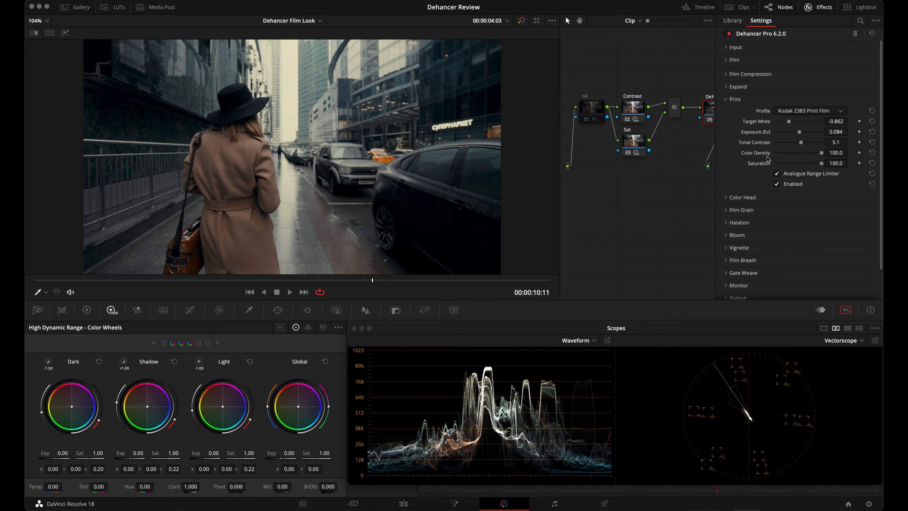
pyautogui.moveTo(821, 153); pyautogui.dragTo(808, 154)
pyautogui.moveTo(373, 281); pyautogui.dragTo(83, 279)
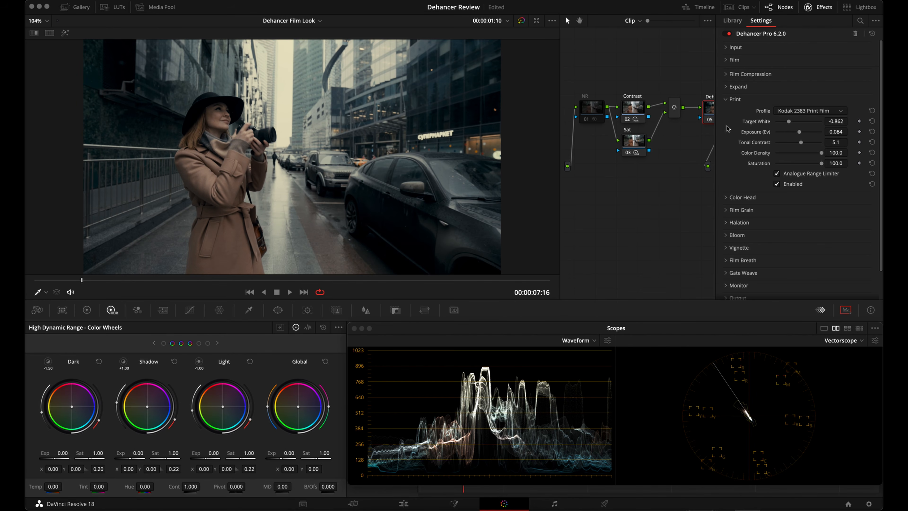
pyautogui.click(743, 100)
# Step: Enable the Dehancer Color Head and try a slight shift of its Yellow - Blue balance
pyautogui.click(755, 113)
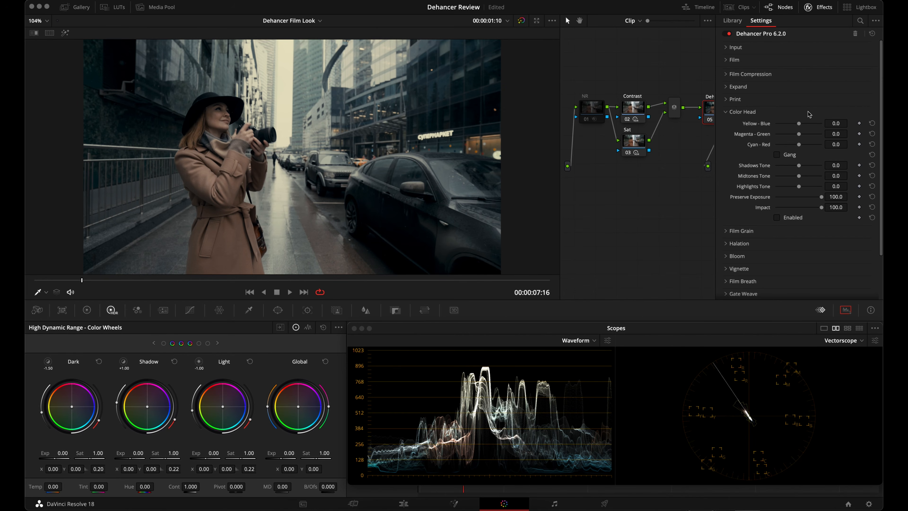
pyautogui.click(777, 217)
pyautogui.moveTo(799, 125)
pyautogui.mouseDown()
pyautogui.moveTo(776, 124)
pyautogui.moveTo(821, 125)
pyautogui.moveTo(784, 123)
pyautogui.moveTo(804, 122)
pyautogui.moveTo(795, 123)
pyautogui.mouseUp()
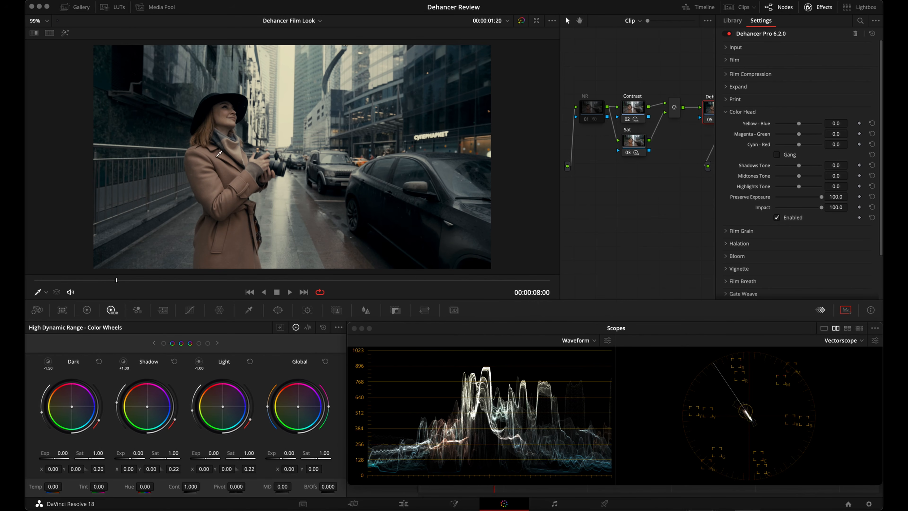
# Step: Set the Color Head balance to Yellow - Blue -1.7, Magenta - Green -1.6 and Cyan - Red -0.7
pyautogui.click(799, 125)
pyautogui.moveTo(826, 128); pyautogui.dragTo(843, 123)
pyautogui.moveTo(836, 134)
pyautogui.mouseDown()
pyautogui.moveTo(825, 135)
pyautogui.moveTo(836, 134)
pyautogui.mouseUp()
pyautogui.moveTo(840, 134); pyautogui.dragTo(843, 135)
pyautogui.moveTo(845, 135); pyautogui.dragTo(843, 136)
pyautogui.moveTo(838, 145); pyautogui.dragTo(844, 146)
# Step: Set the Color Head's Shadows Tone to 5.6, Midtones Tone to 0.9 and Highlights Tone to -11.9
pyautogui.moveTo(799, 165); pyautogui.dragTo(385, 252)
pyautogui.moveTo(247, 256); pyautogui.dragTo(435, 249)
pyautogui.moveTo(800, 176)
pyautogui.mouseDown()
pyautogui.moveTo(781, 175)
pyautogui.moveTo(826, 174)
pyautogui.moveTo(800, 173)
pyautogui.mouseUp()
pyautogui.moveTo(799, 171)
pyautogui.mouseDown()
pyautogui.moveTo(796, 186)
pyautogui.moveTo(774, 186)
pyautogui.moveTo(815, 187)
pyautogui.moveTo(796, 186)
pyautogui.mouseUp()
pyautogui.click(799, 218)
# Step: Set the Color Head's Preserve Exposure to 0.0 and compare the look with Impact at 0.0 and 100.0, keeping Impact at 100.0
pyautogui.moveTo(822, 196); pyautogui.dragTo(747, 194)
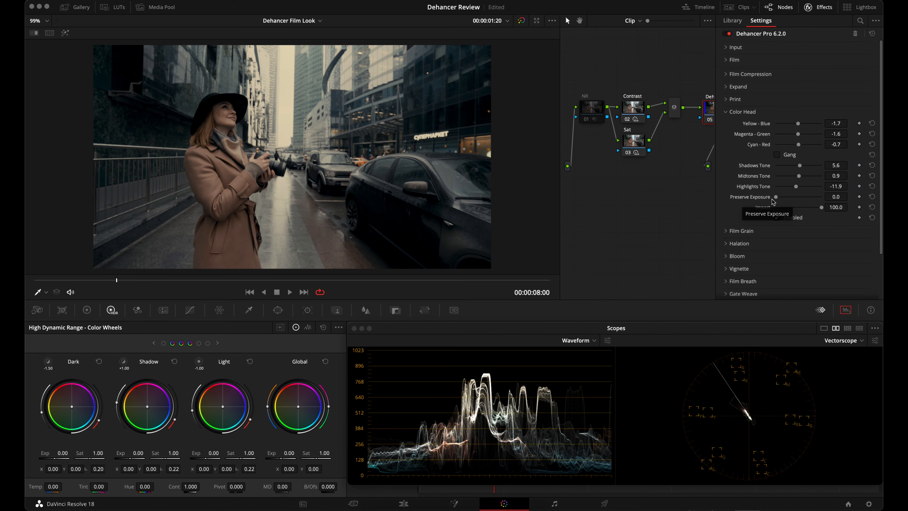
pyautogui.moveTo(798, 124)
pyautogui.mouseDown()
pyautogui.moveTo(781, 124)
pyautogui.moveTo(810, 124)
pyautogui.moveTo(790, 124)
pyautogui.mouseUp()
pyautogui.moveTo(776, 197); pyautogui.dragTo(826, 199)
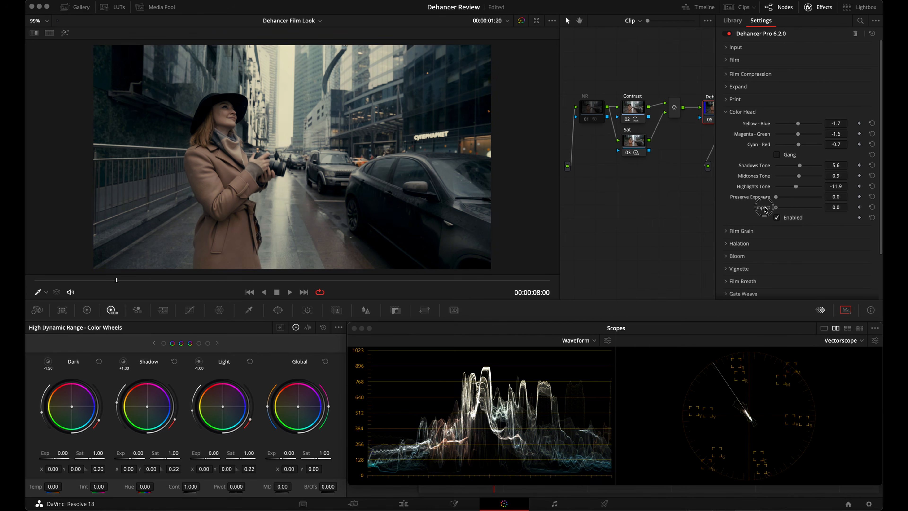
pyautogui.click(819, 210)
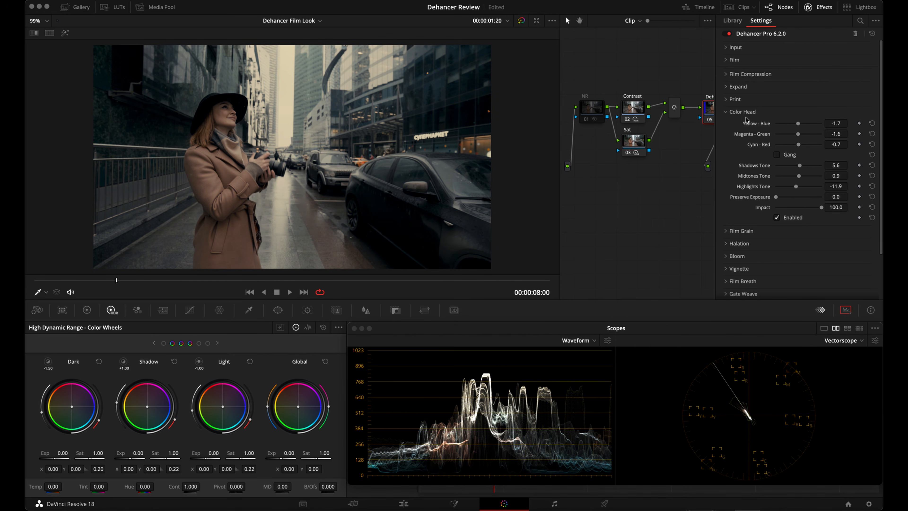
pyautogui.click(740, 112)
# Step: Enable Film Grain with an Amount of 0.0 and the Film Type set to Positive
pyautogui.click(743, 125)
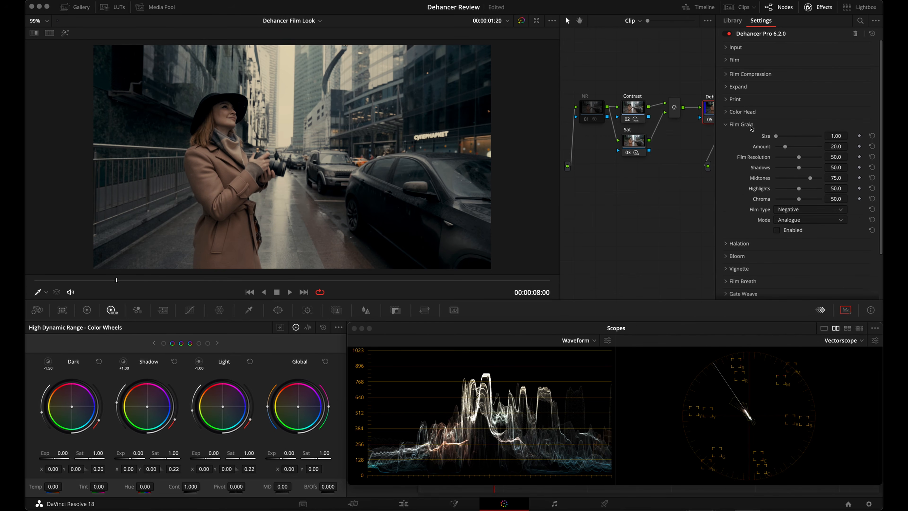
pyautogui.click(787, 231)
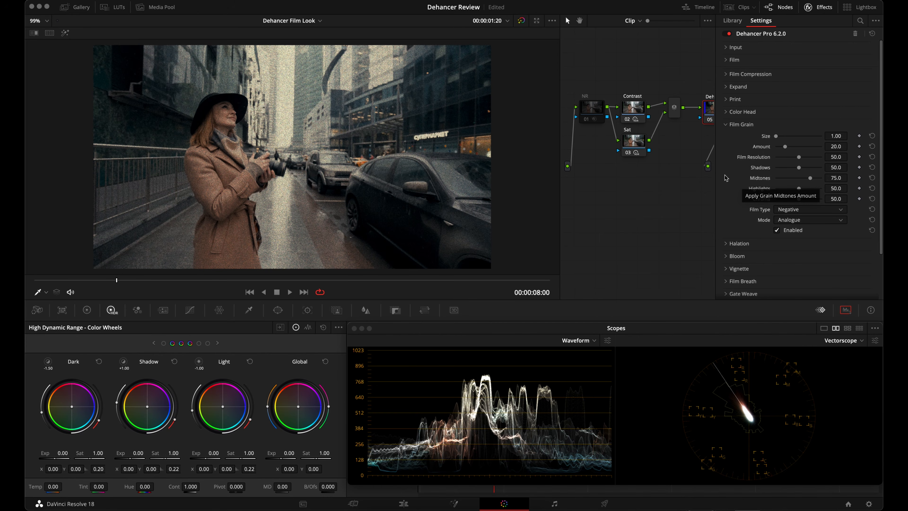
pyautogui.moveTo(784, 148); pyautogui.dragTo(767, 148)
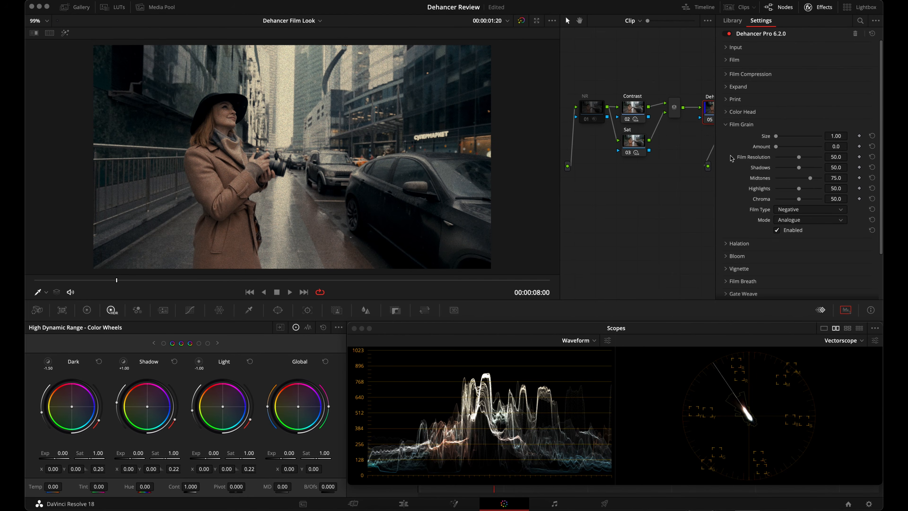
pyautogui.click(789, 210)
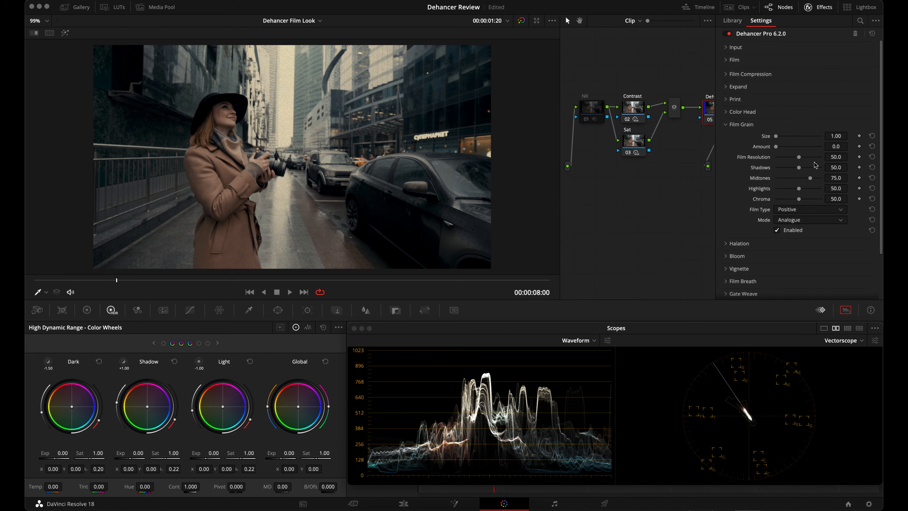
# Step: Set the Film Grain's Shadows to 30.0, Midtones to 55.0, Highlights to 30.0 and Chroma to about 21.1
pyautogui.click(840, 167)
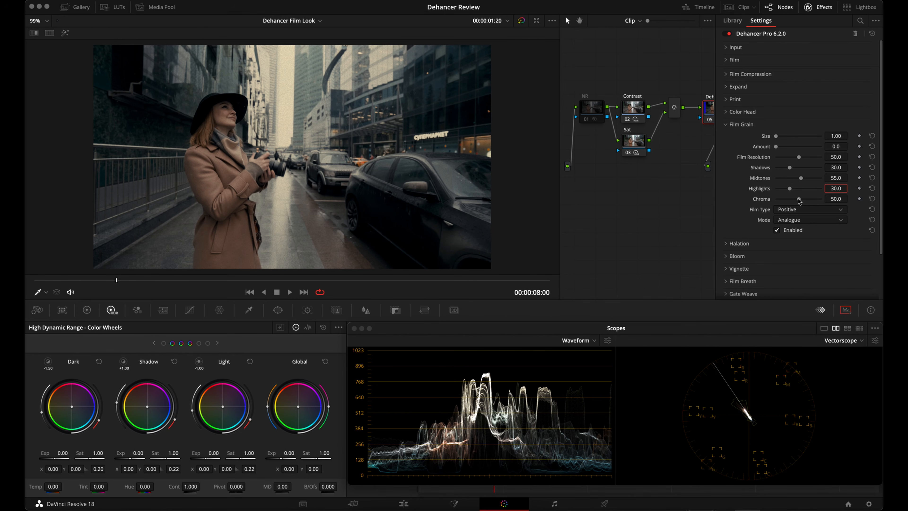
pyautogui.moveTo(799, 199)
pyautogui.mouseDown()
pyautogui.moveTo(762, 203)
pyautogui.moveTo(796, 201)
pyautogui.moveTo(786, 202)
pyautogui.mouseUp()
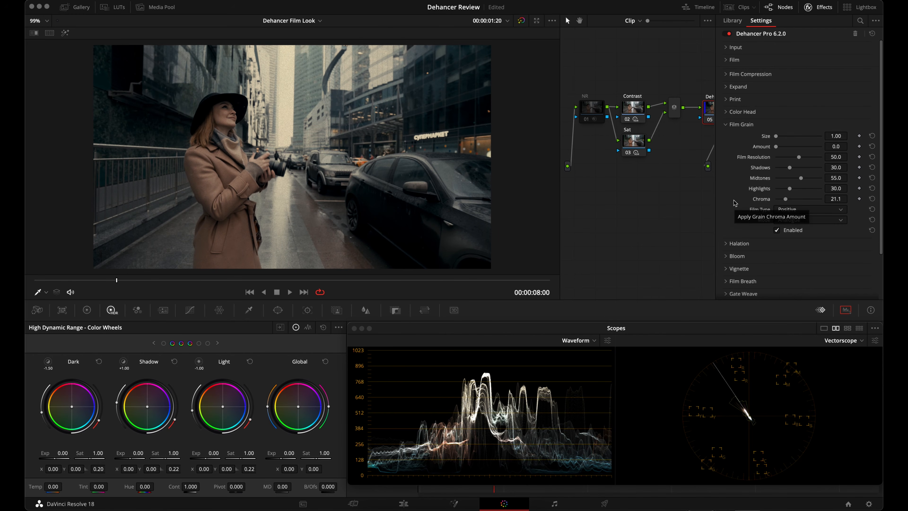
pyautogui.click(744, 125)
# Step: Enable the Dehancer Bloom effect and set its Diffusion to 100.0
pyautogui.click(771, 150)
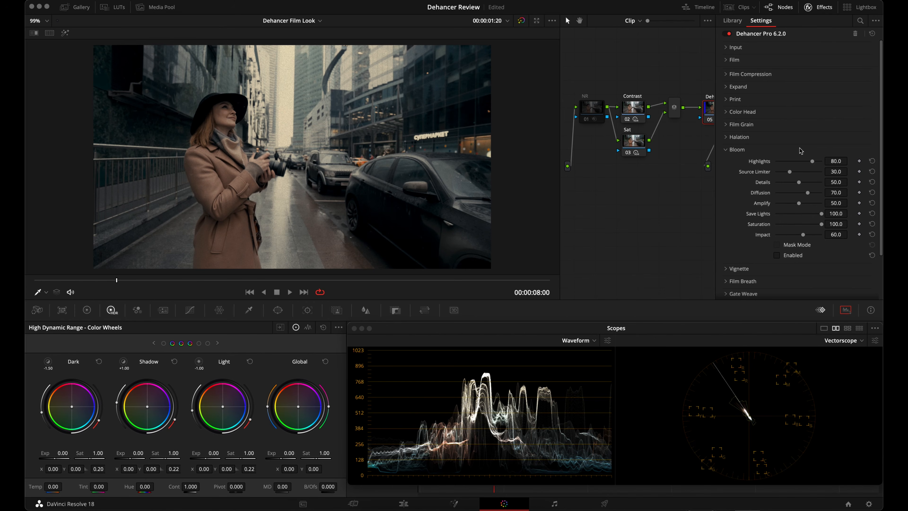
pyautogui.click(776, 256)
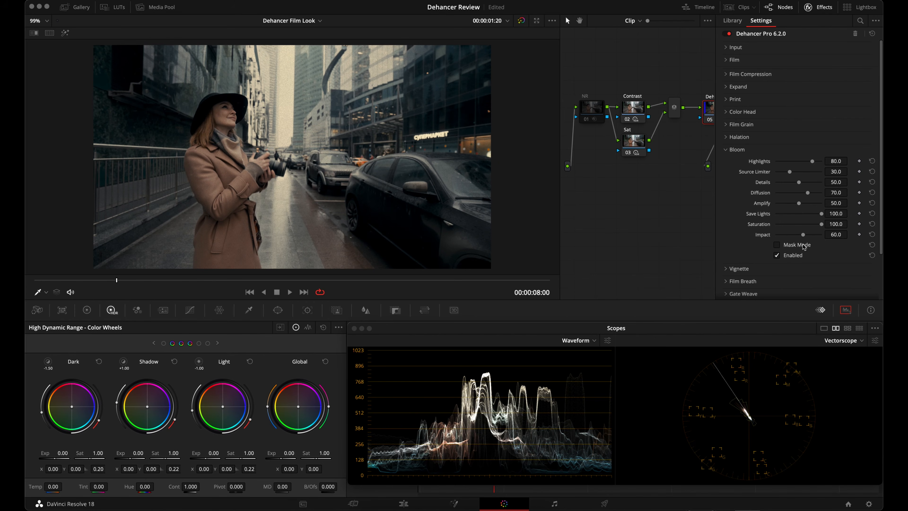
pyautogui.moveTo(808, 193); pyautogui.dragTo(821, 193)
# Step: Compare the image with and without Bloom, leave the effect enabled and set its Impact to about 76.2
pyautogui.click(792, 256)
pyautogui.click(792, 256)
pyautogui.click(792, 256)
pyautogui.click(776, 255)
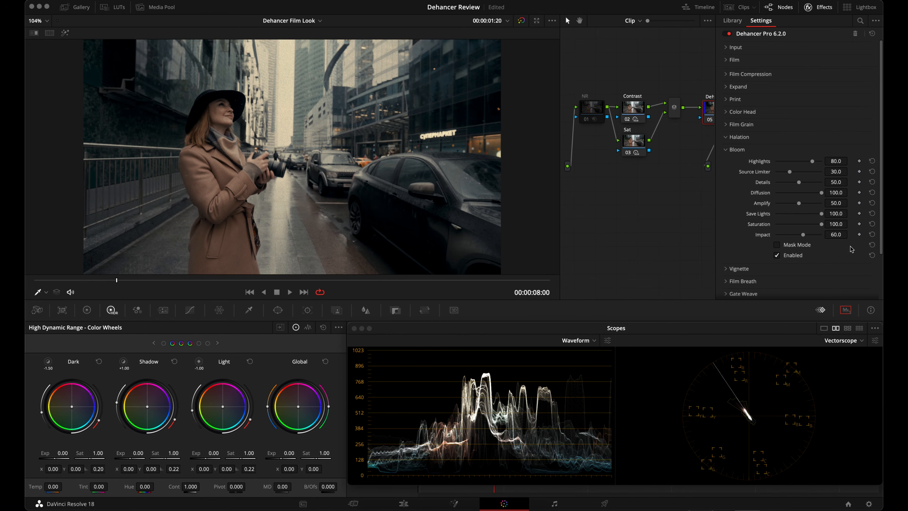
pyautogui.moveTo(807, 237); pyautogui.dragTo(811, 238)
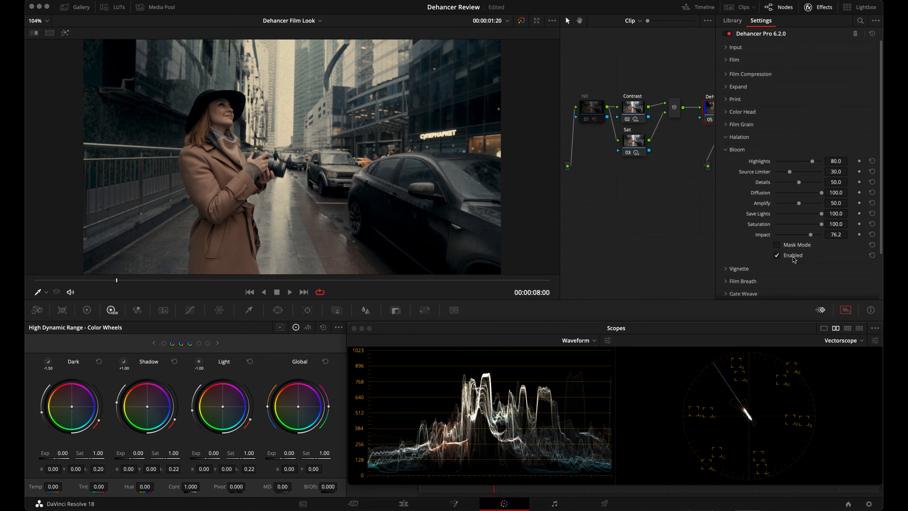